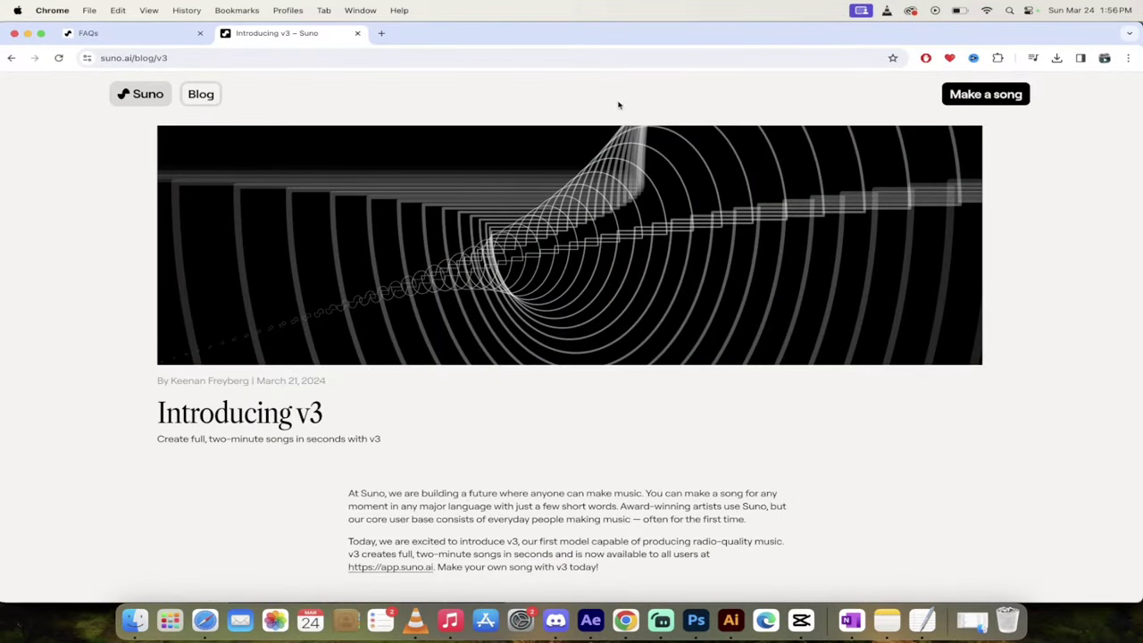
# Briefly play and pause the #1 trending song 'In der Weihnachtsbäckerei', then select and deselect its style description
pyautogui.click(988, 95)
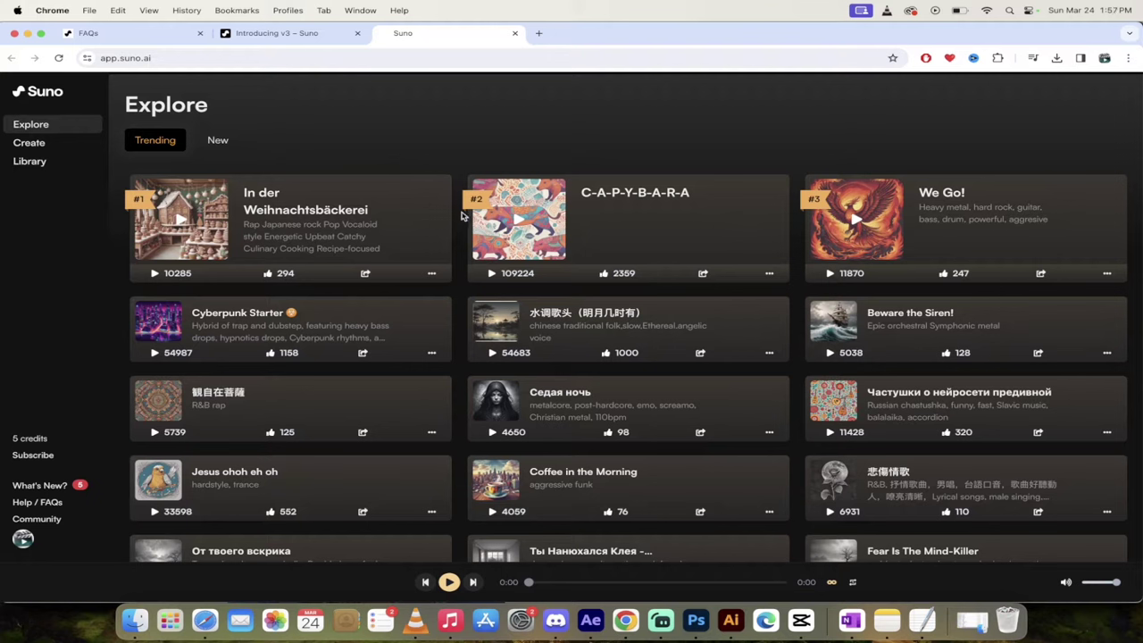
pyautogui.click(155, 273)
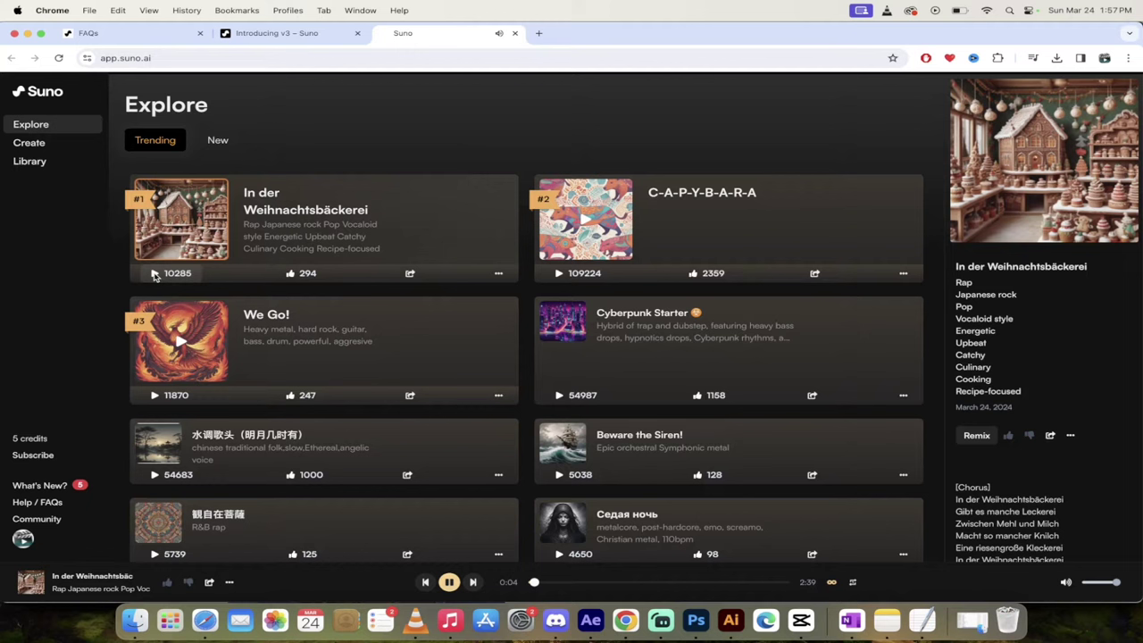
pyautogui.click(153, 274)
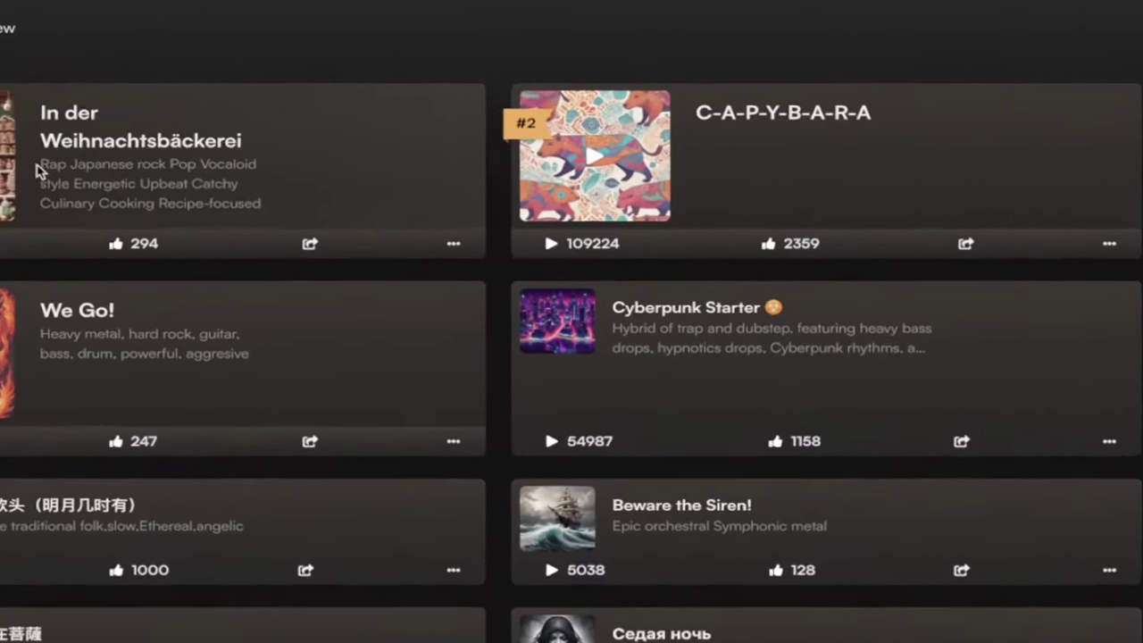
pyautogui.moveTo(241, 227); pyautogui.dragTo(358, 253)
pyautogui.click(234, 25)
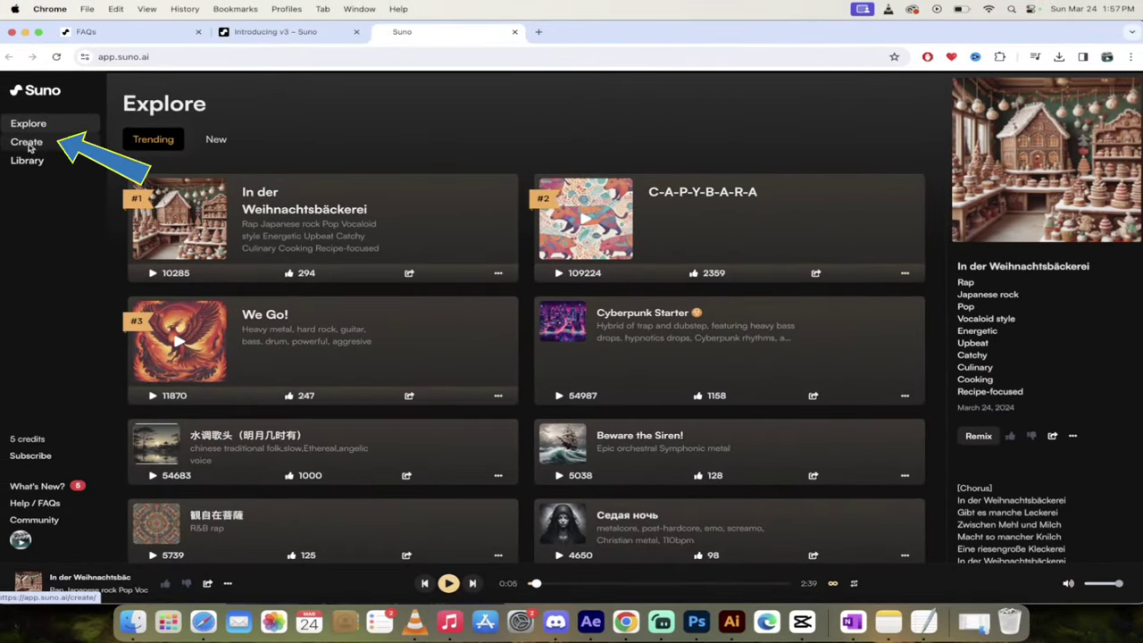
# Go to the Create page, toggle Instrumental on and back off, and focus the Song Description box
pyautogui.click(26, 143)
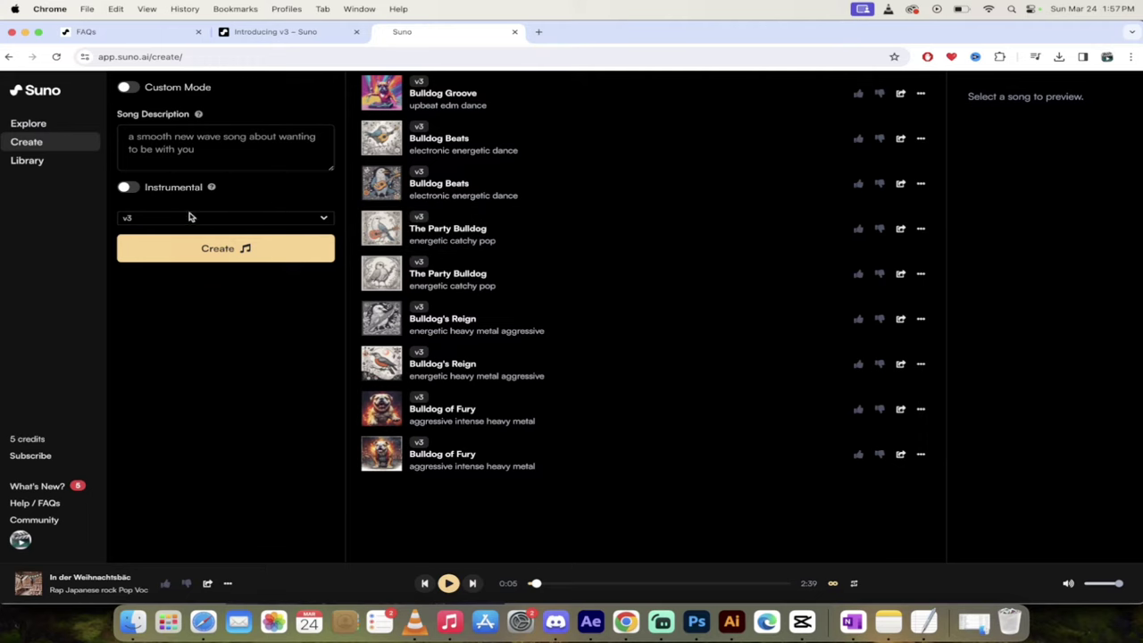
pyautogui.moveTo(215, 192)
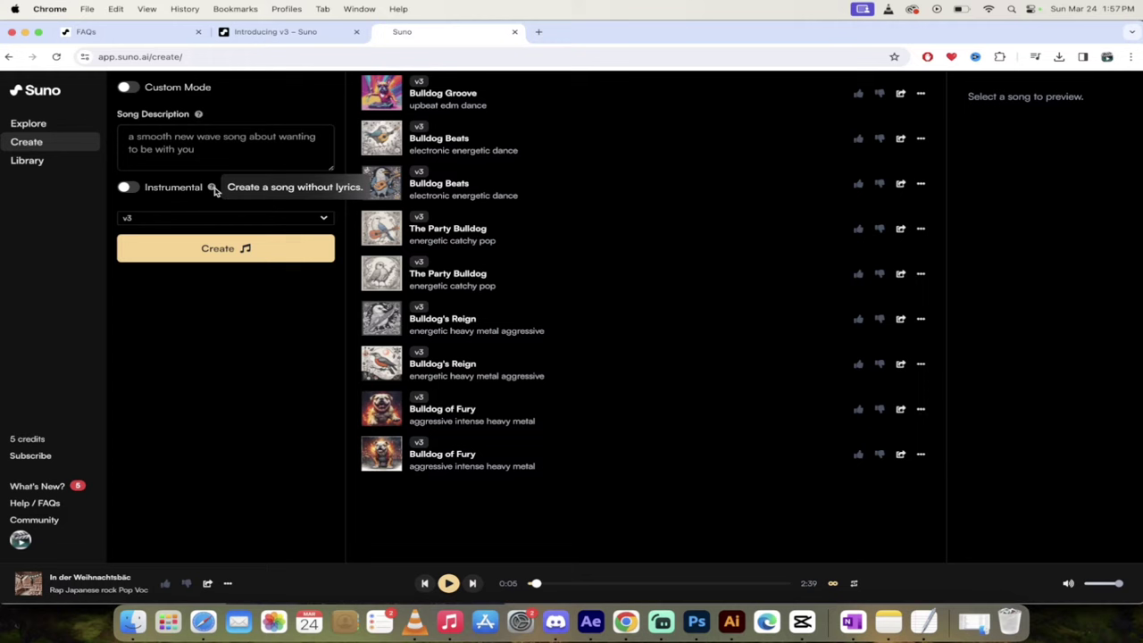
pyautogui.click(127, 189)
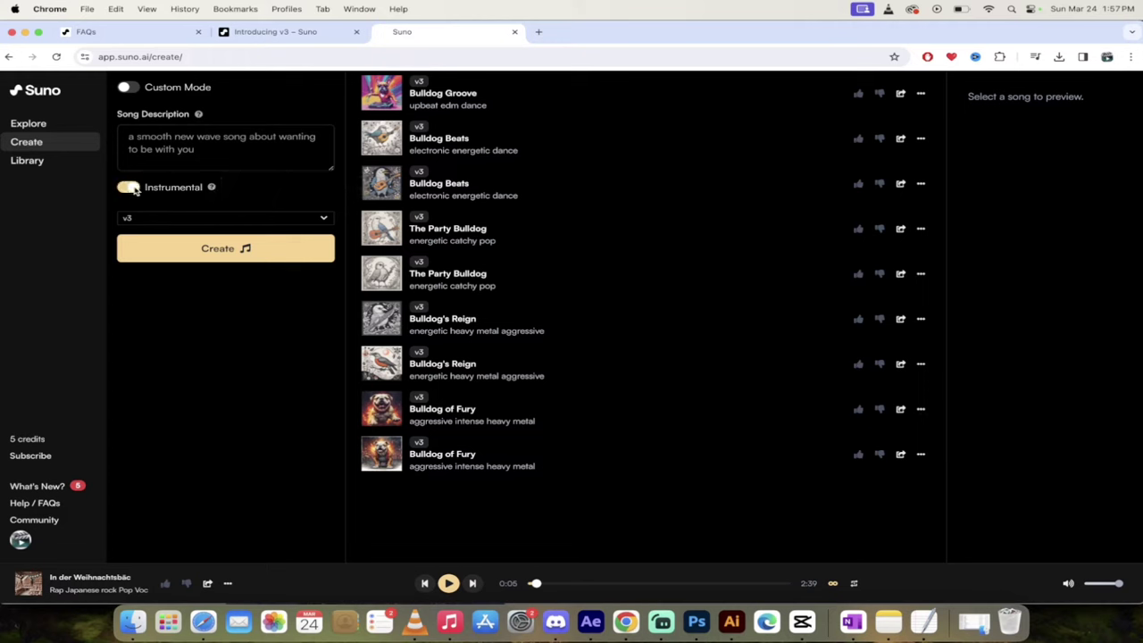
pyautogui.click(129, 188)
pyautogui.click(207, 150)
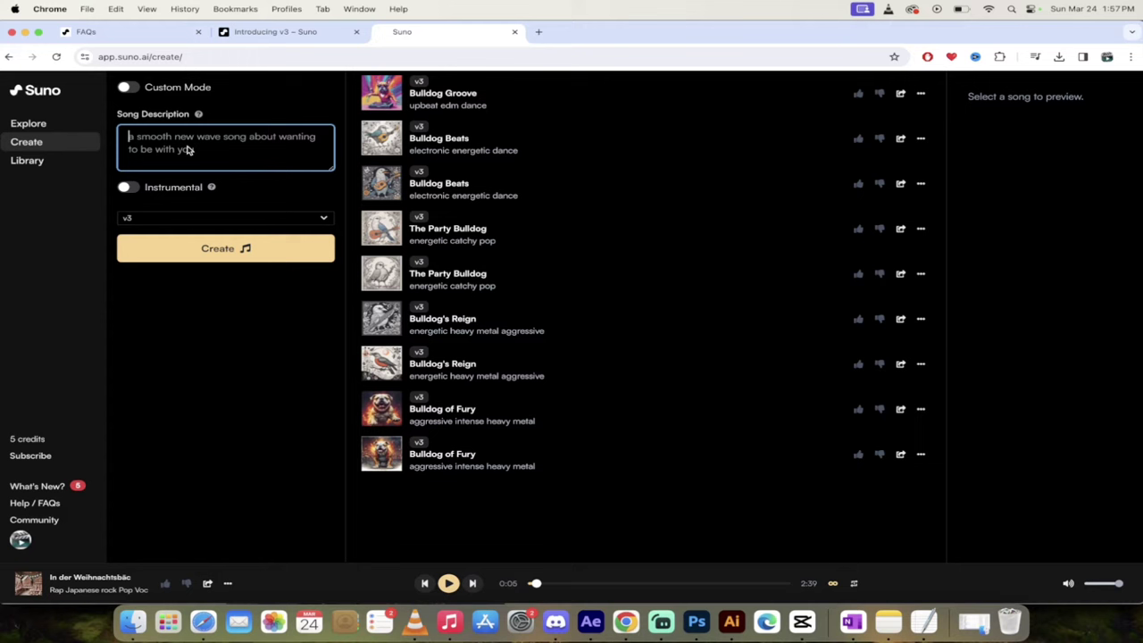
# Enter 'English bulldog that parties hard. He sends it everytime. EDM.' as the song description
pyautogui.write('En')
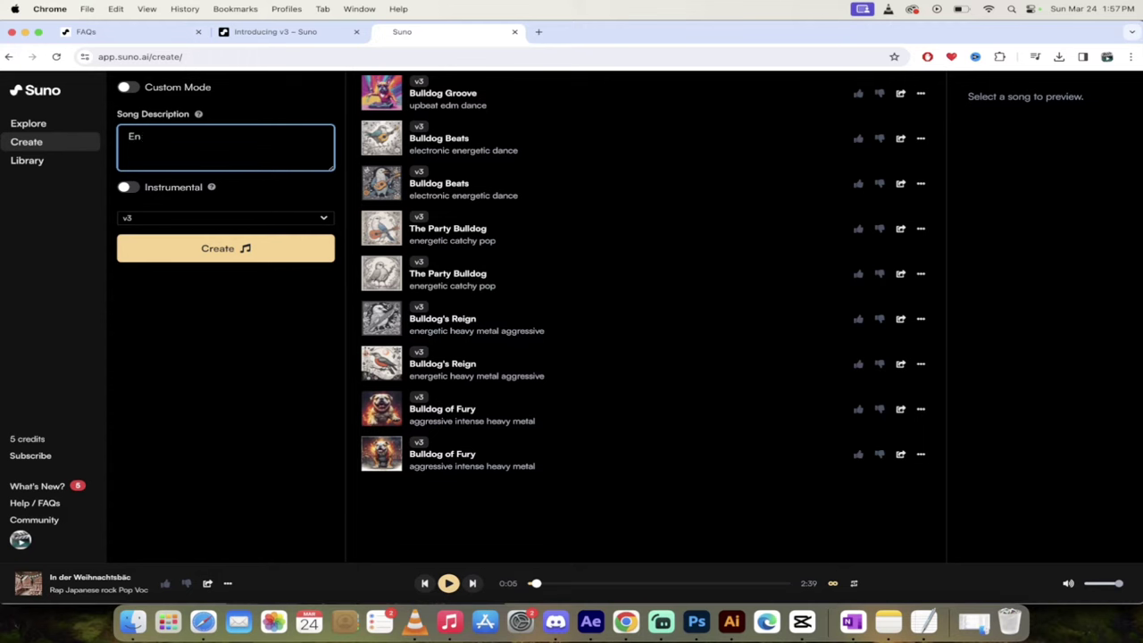
pyautogui.write('glish bulldog that part')
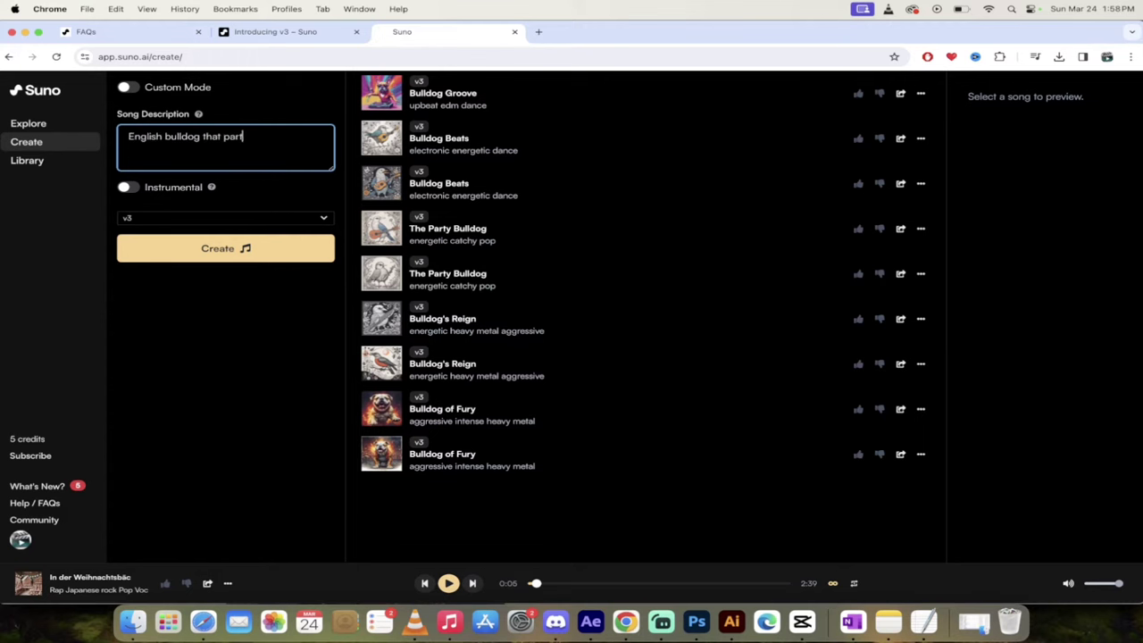
pyautogui.write('ies hard.  He sends i')
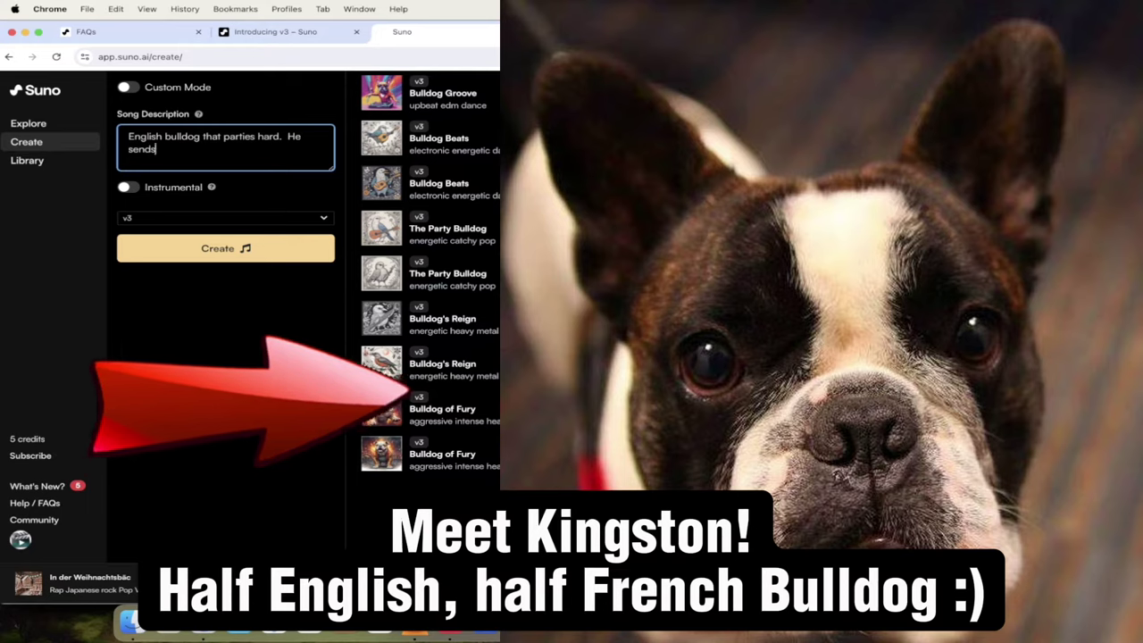
pyautogui.write('t evert')
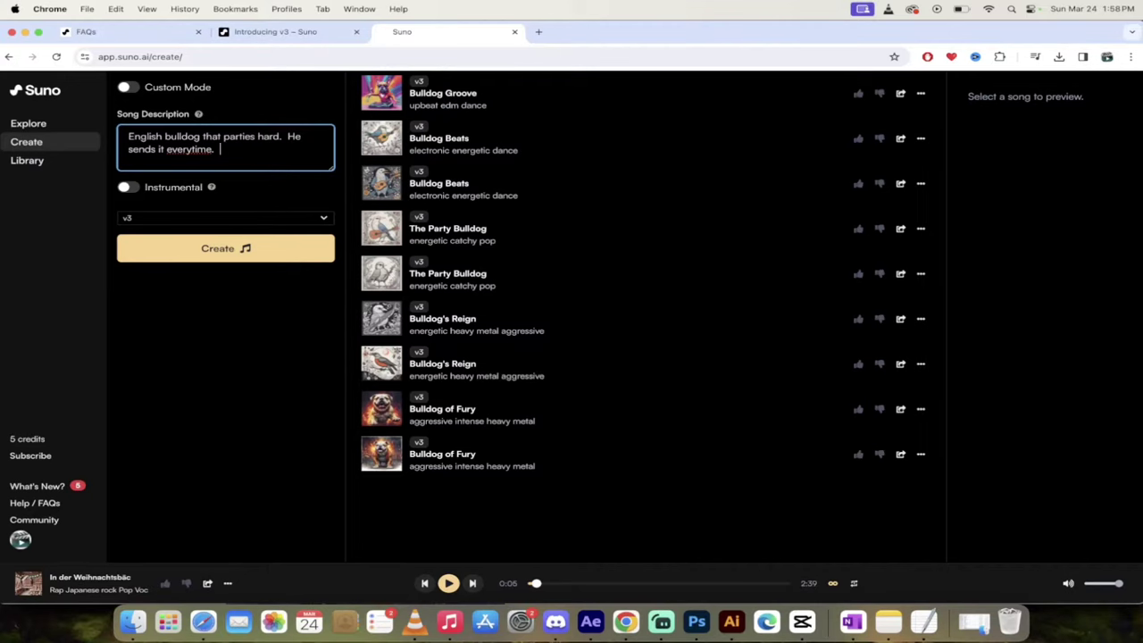
pyautogui.write('EDM.')
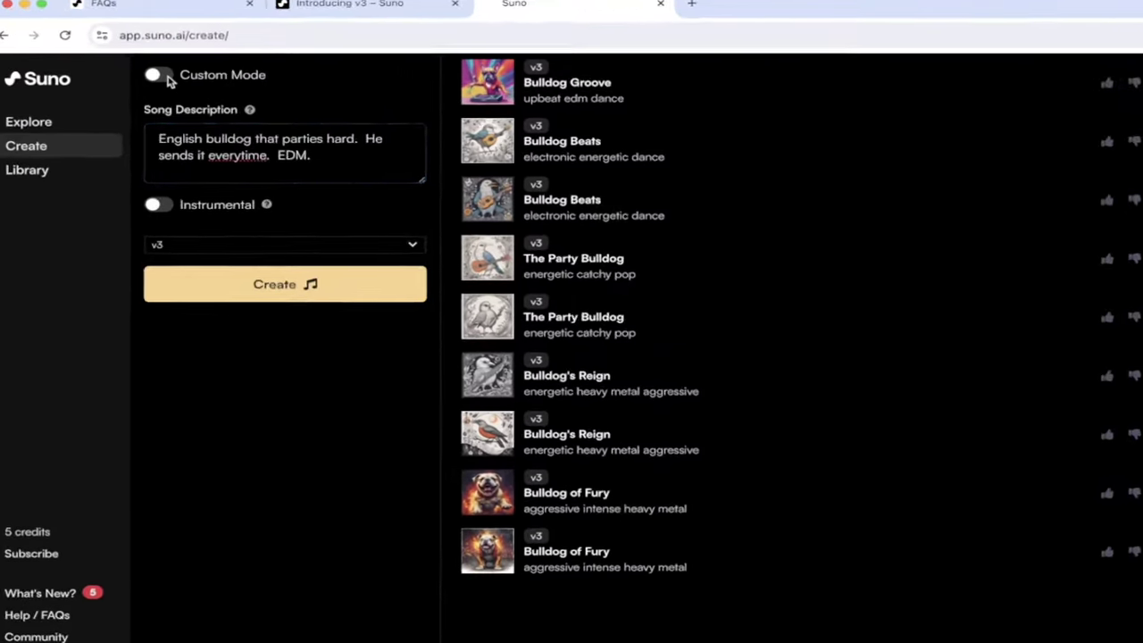
# Turn on Custom Mode and accept the terms for writing custom lyrics
pyautogui.click(145, 82)
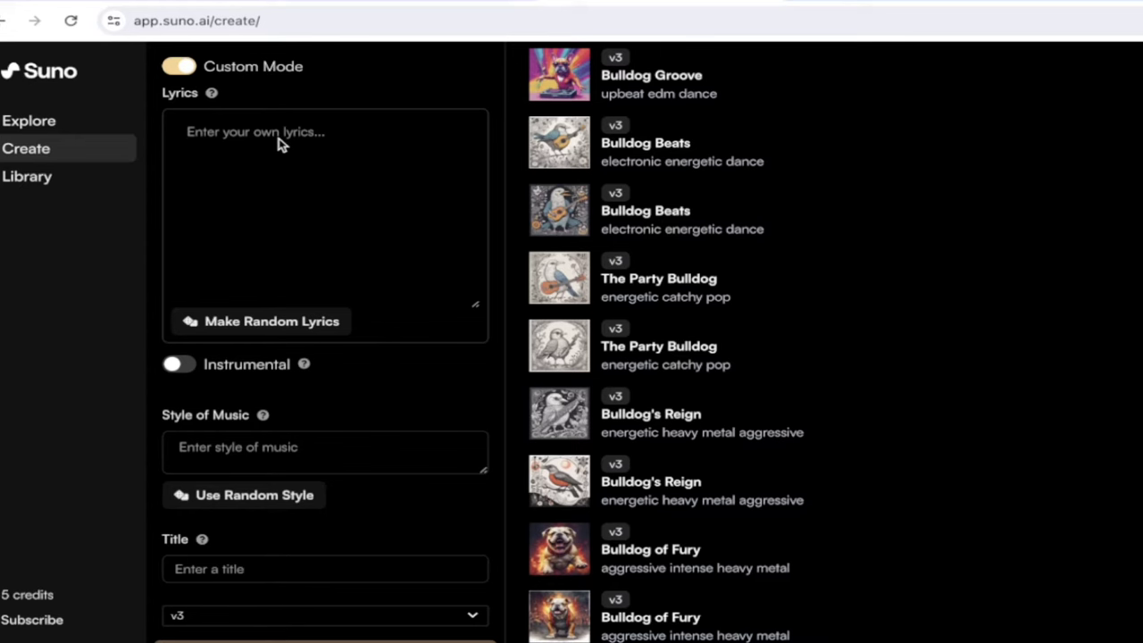
pyautogui.click(281, 143)
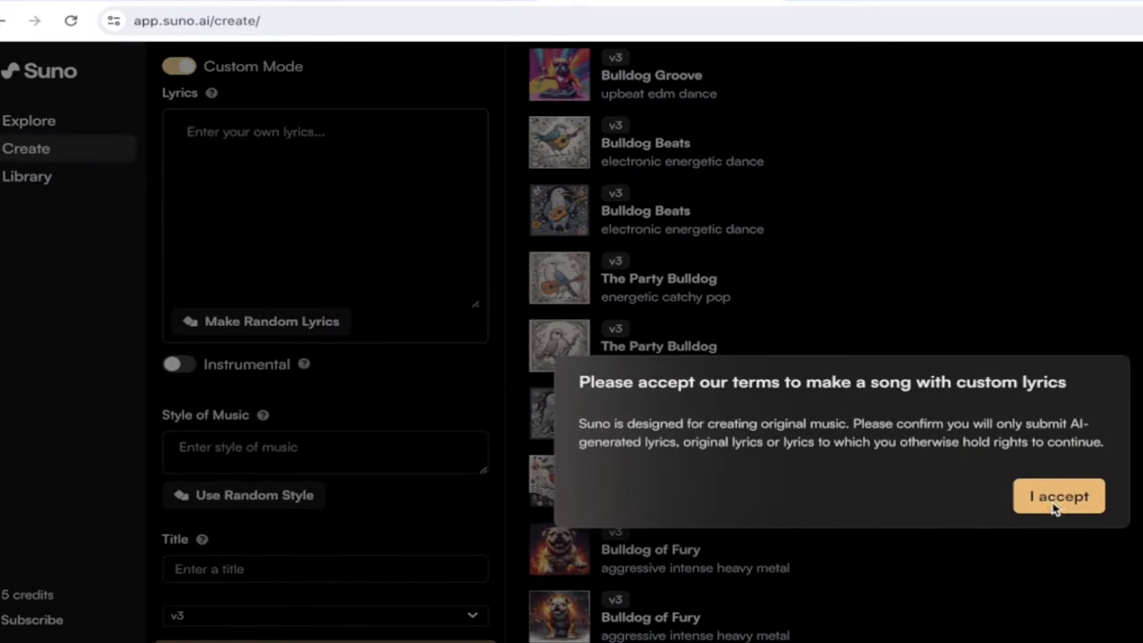
pyautogui.click(1058, 501)
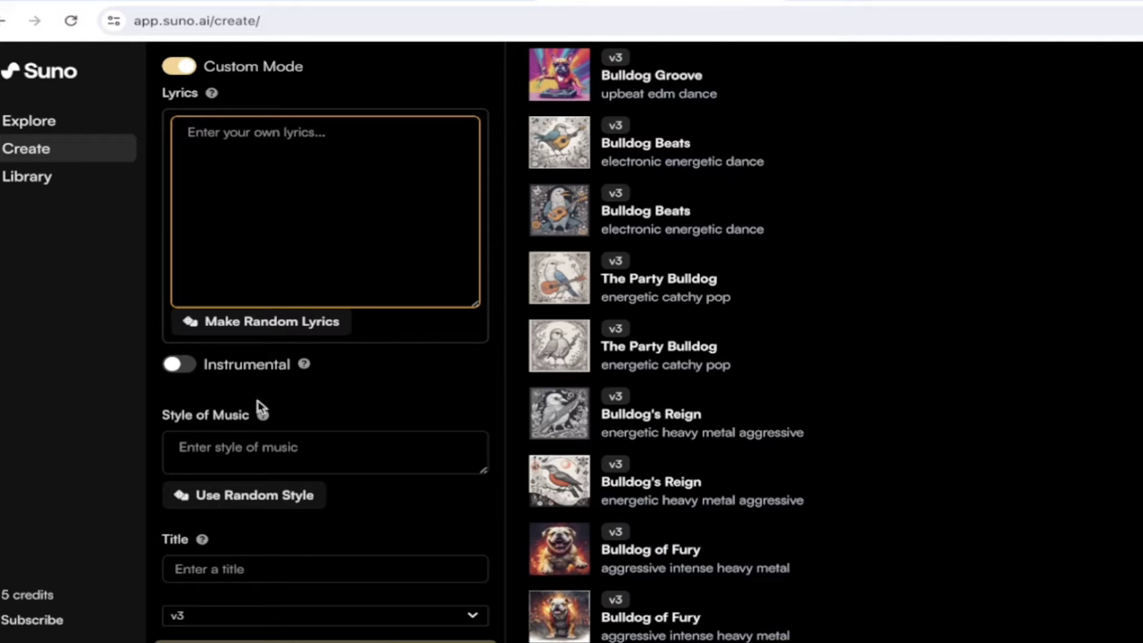
# Enter 'electronic' as the Style of Music, then return to the simple description form
pyautogui.click(345, 462)
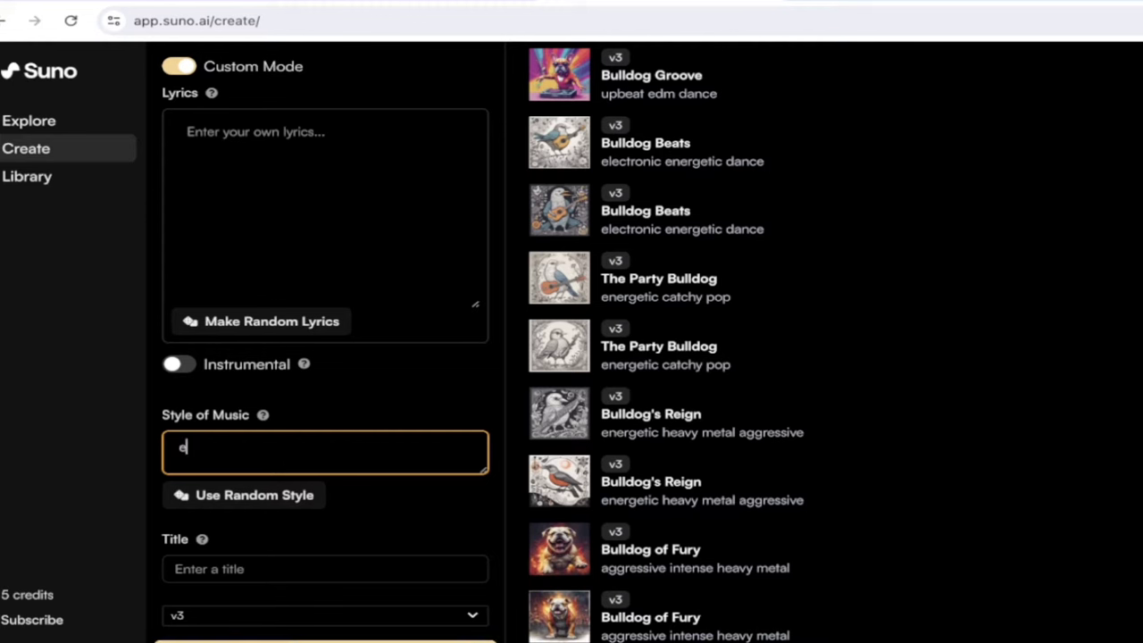
pyautogui.write('electronic')
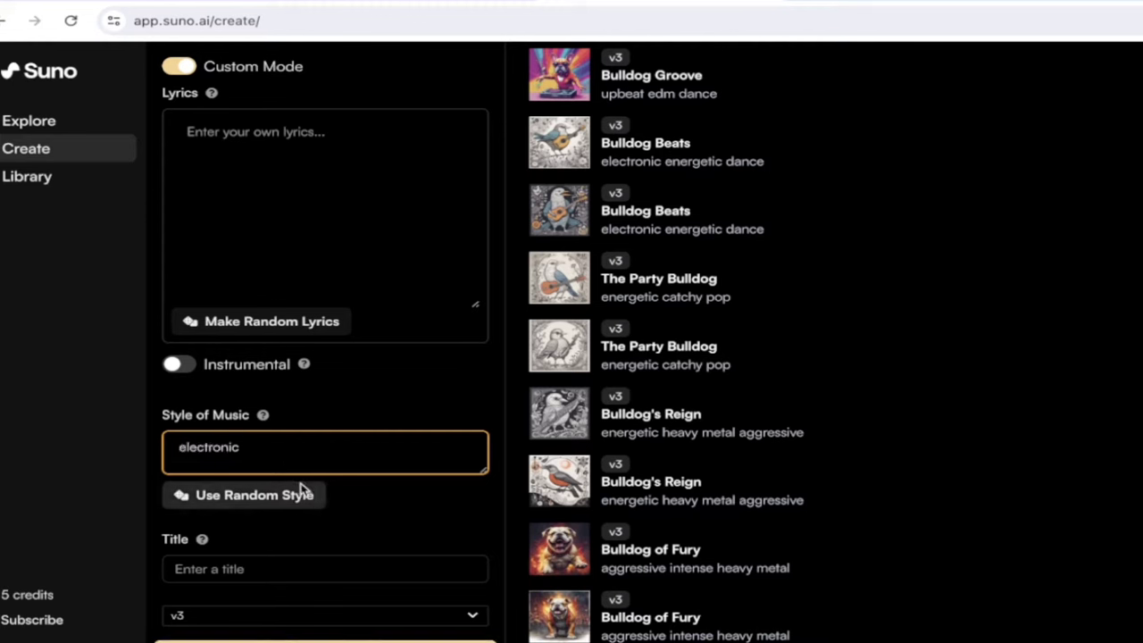
pyautogui.click(172, 70)
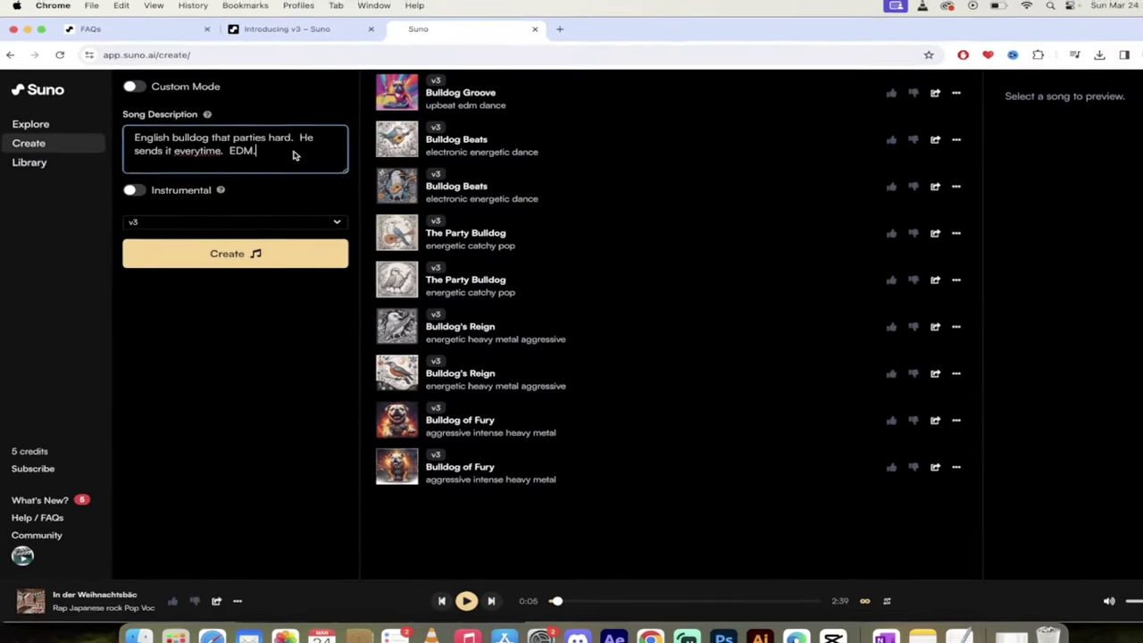
pyautogui.click(207, 224)
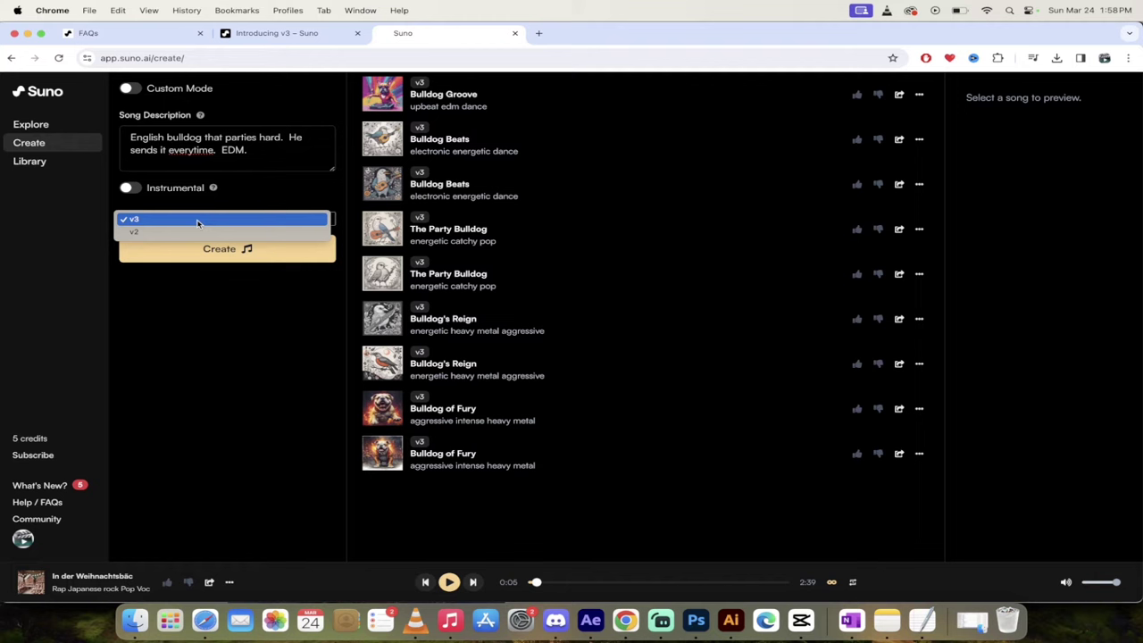
pyautogui.click(199, 220)
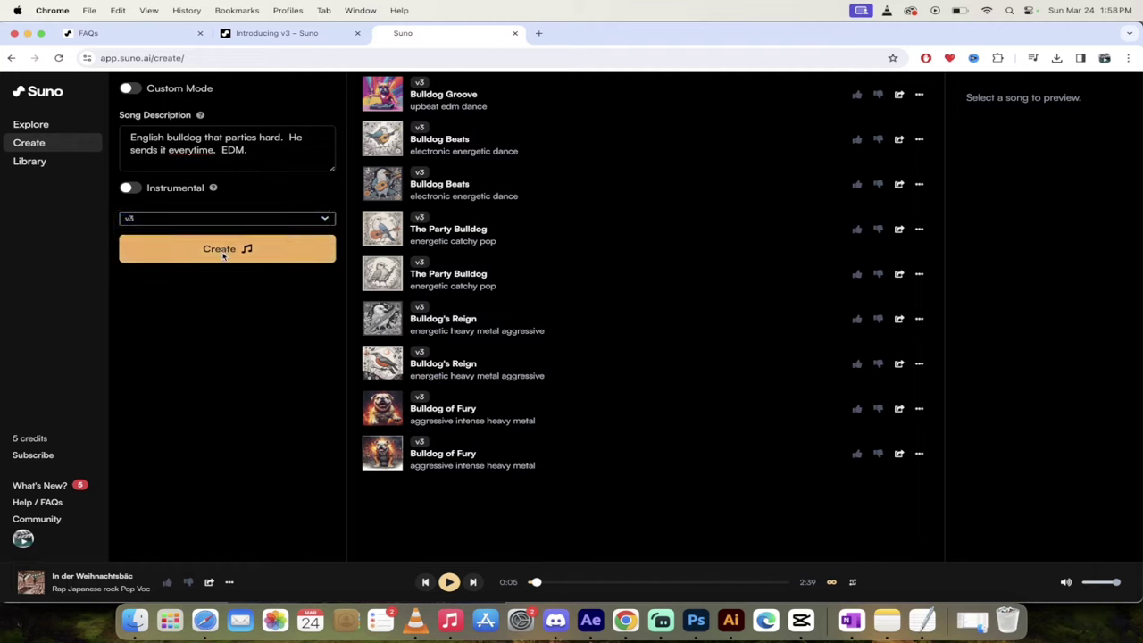
pyautogui.click(223, 254)
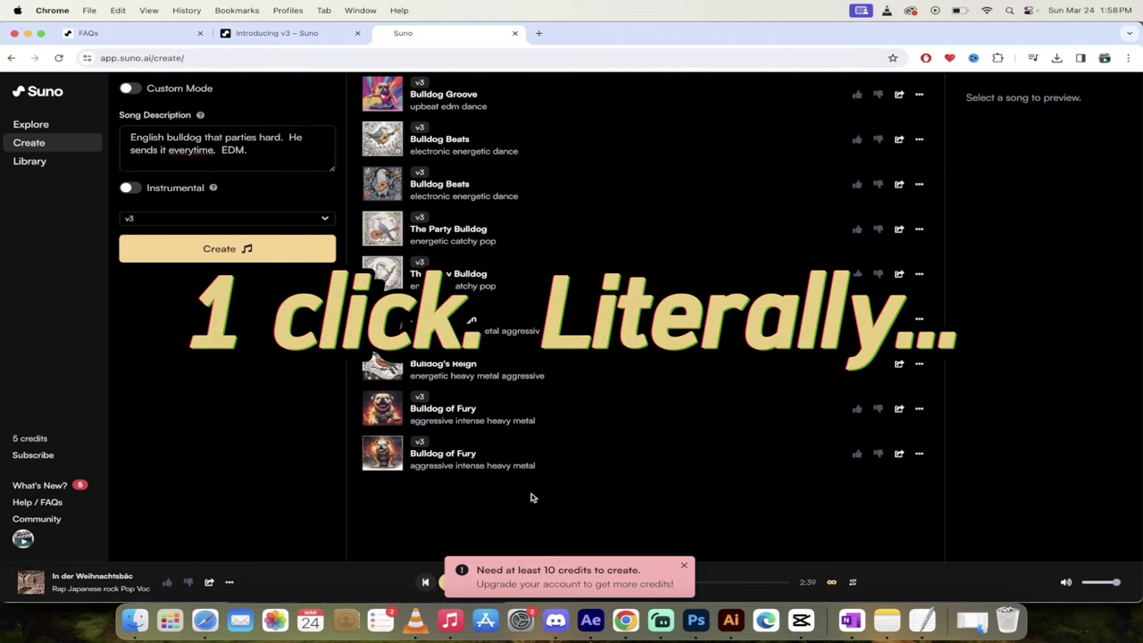
pyautogui.click(685, 567)
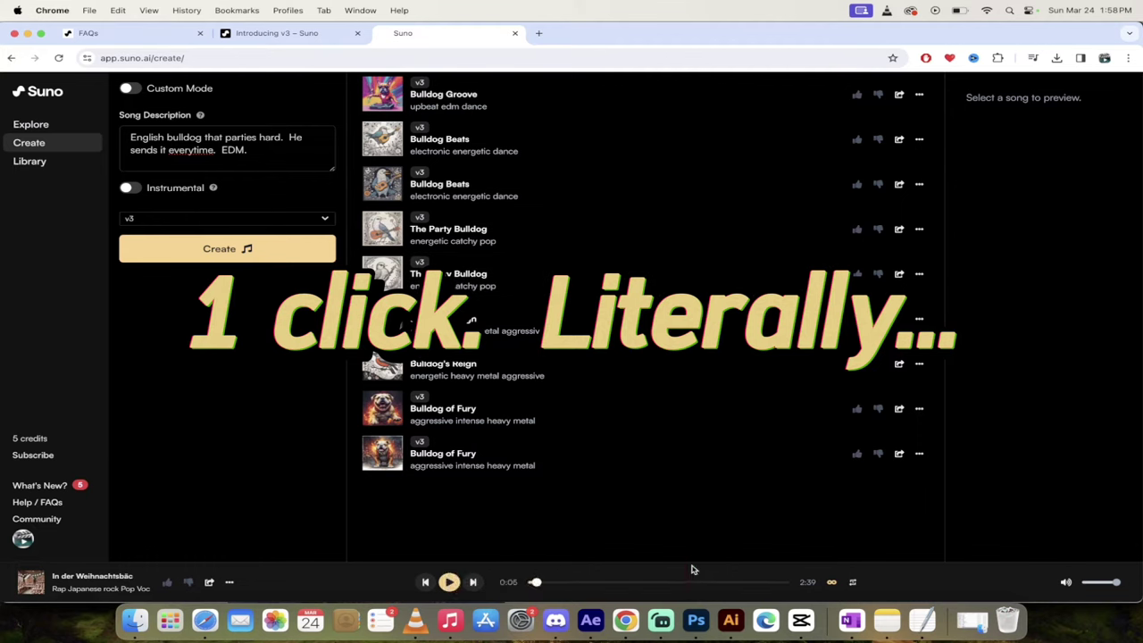
# Play and pause Bulldog Groove, scrolling its details panel back up to the cover art
pyautogui.click(385, 96)
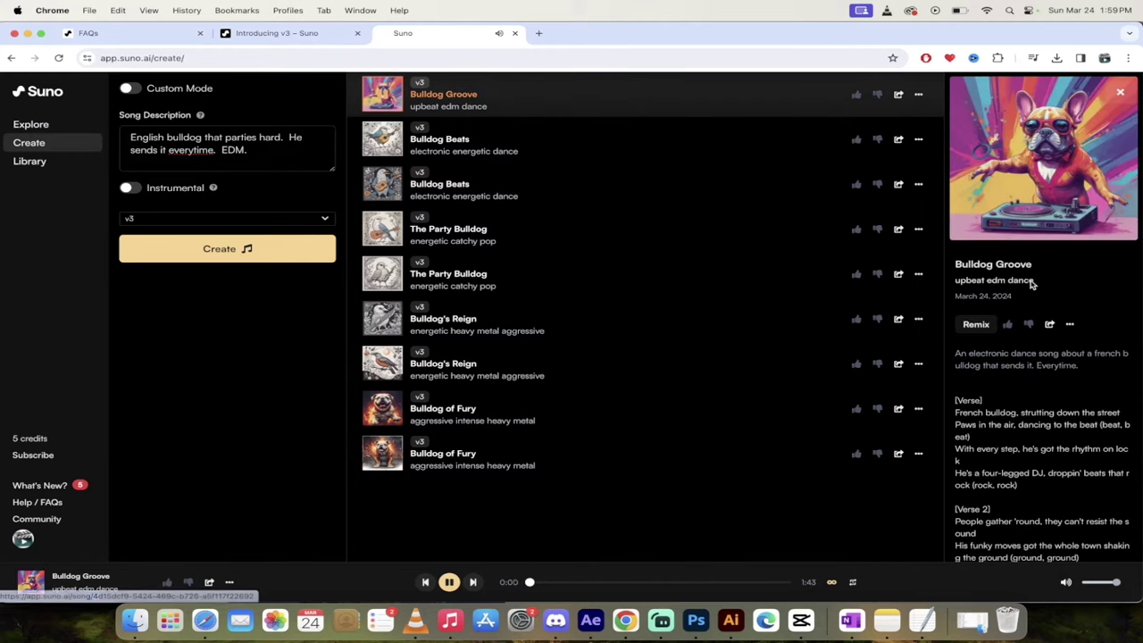
pyautogui.scroll(-1, 1017, 430)
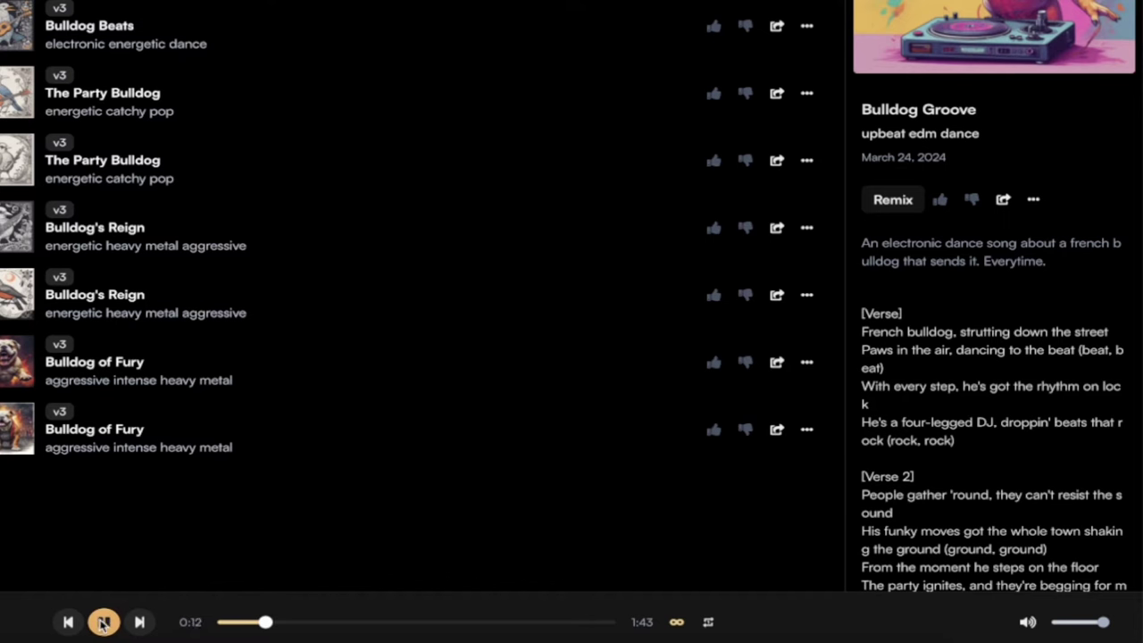
pyautogui.click(104, 623)
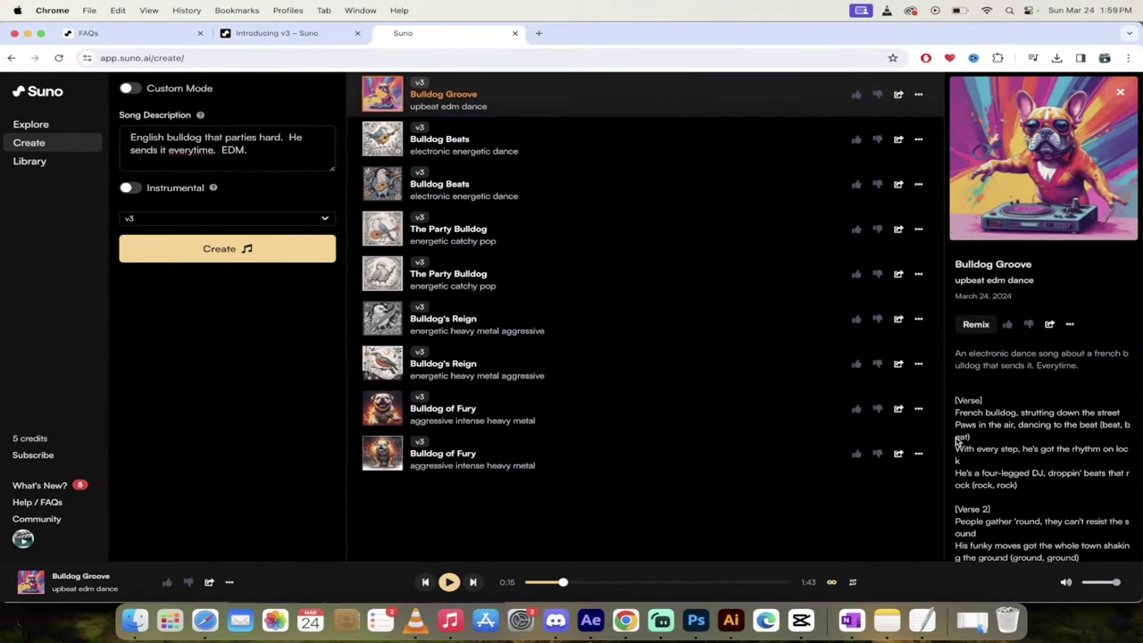
pyautogui.scroll(-3, 957, 440)
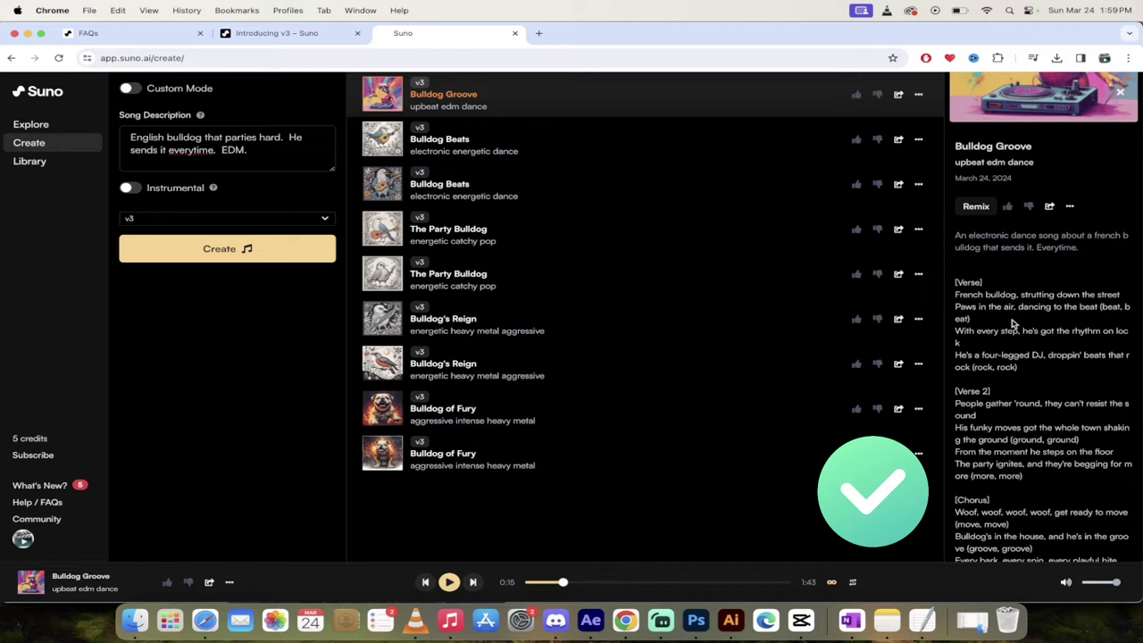
pyautogui.scroll(2, 1013, 323)
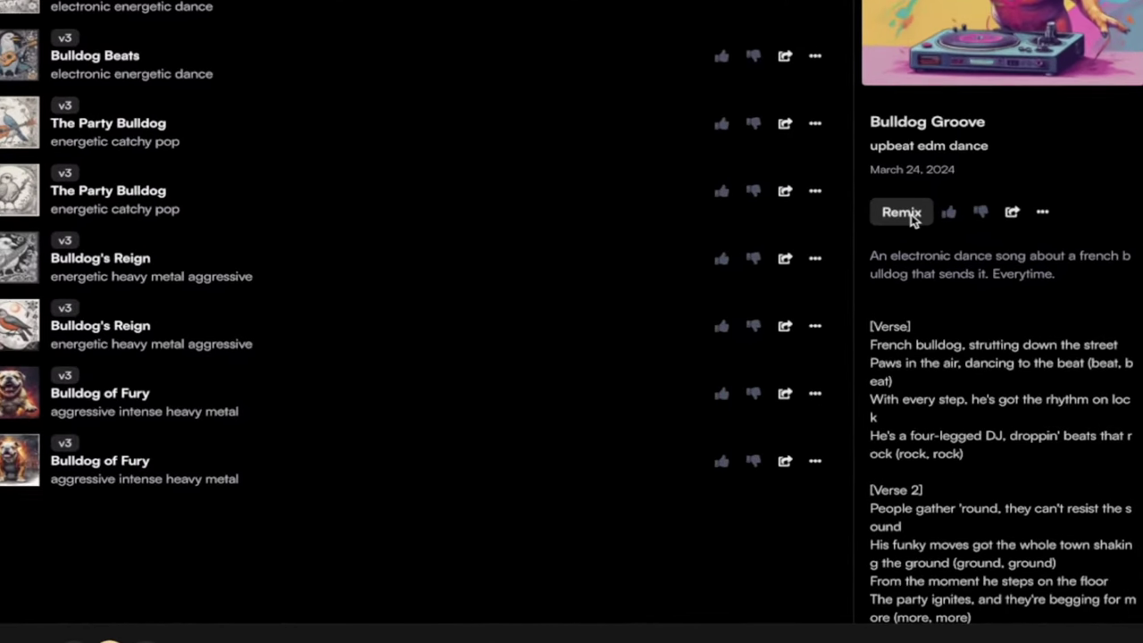
# Download Bulldog Groove as a video file and bring up the recent downloads list
pyautogui.click(1043, 214)
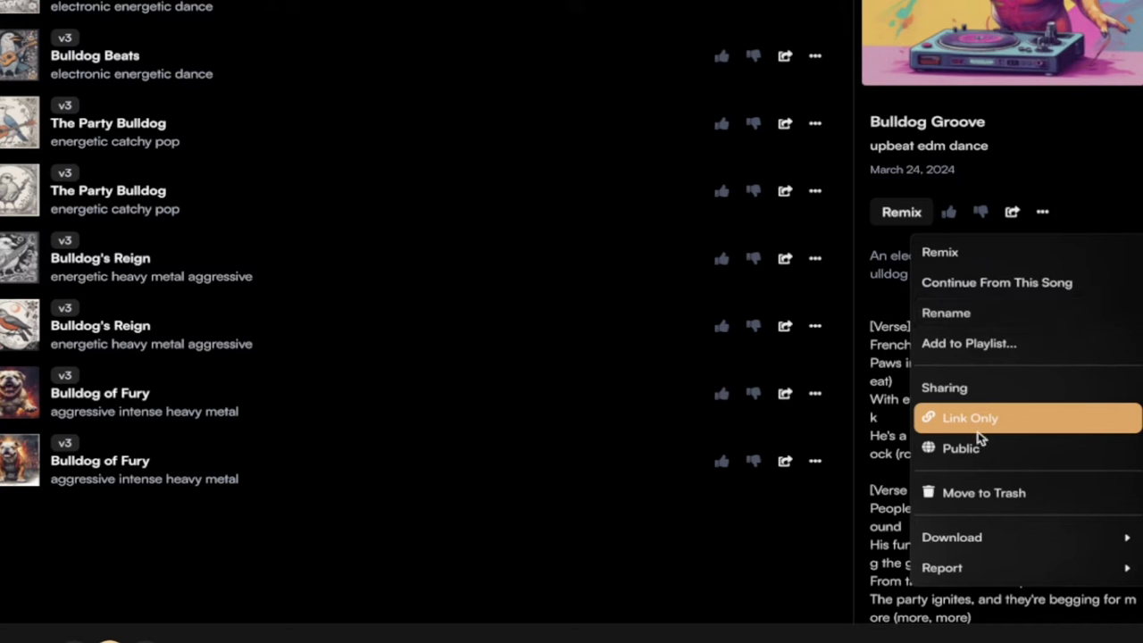
pyautogui.moveTo(978, 533)
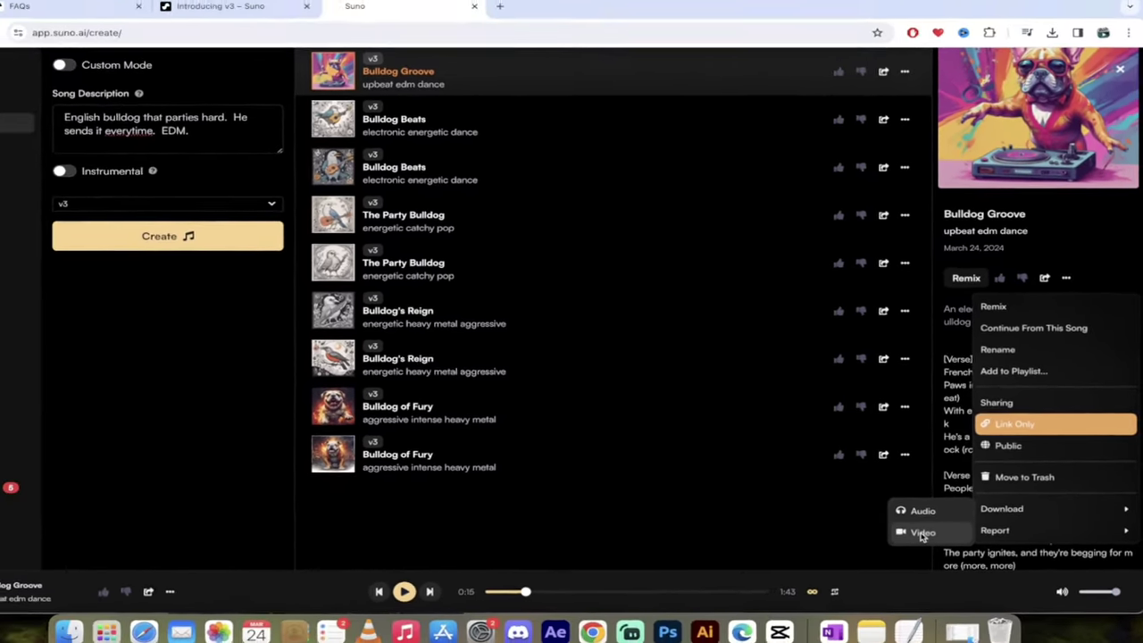
pyautogui.click(884, 550)
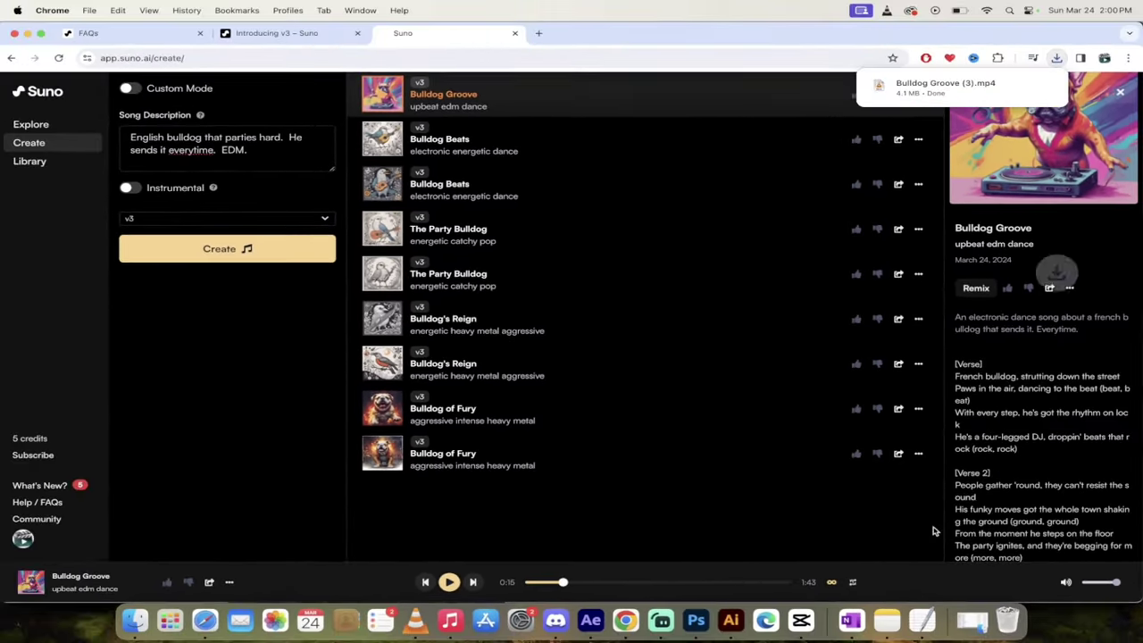
pyautogui.click(1057, 58)
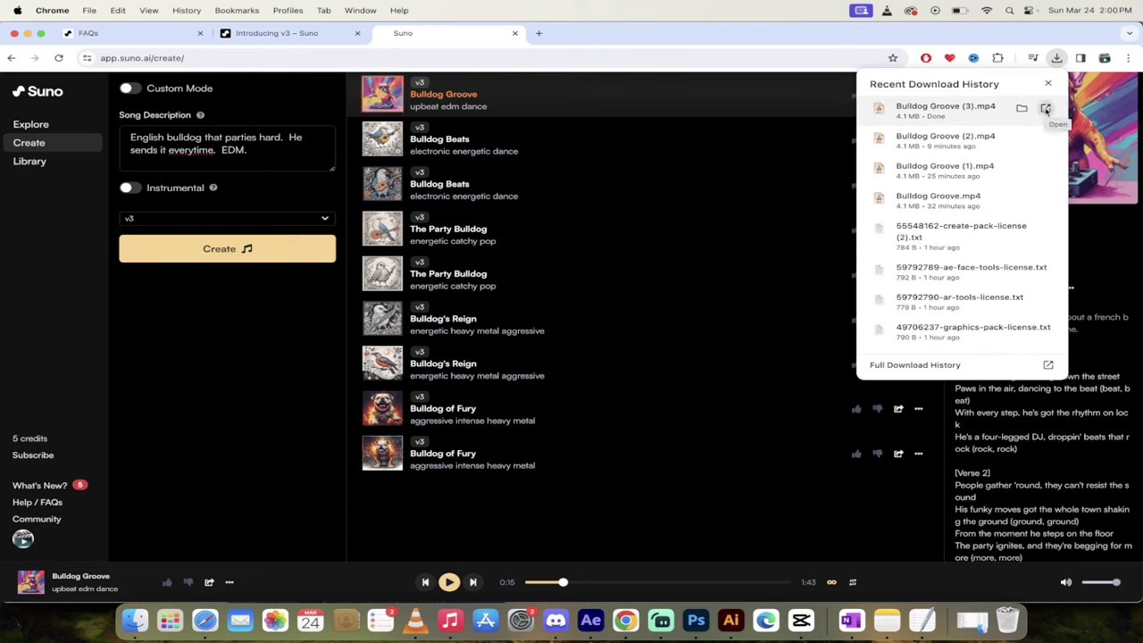
# Open Bulldog Groove (3).mp4 from the downloads so it plays in VLC
pyautogui.click(1045, 108)
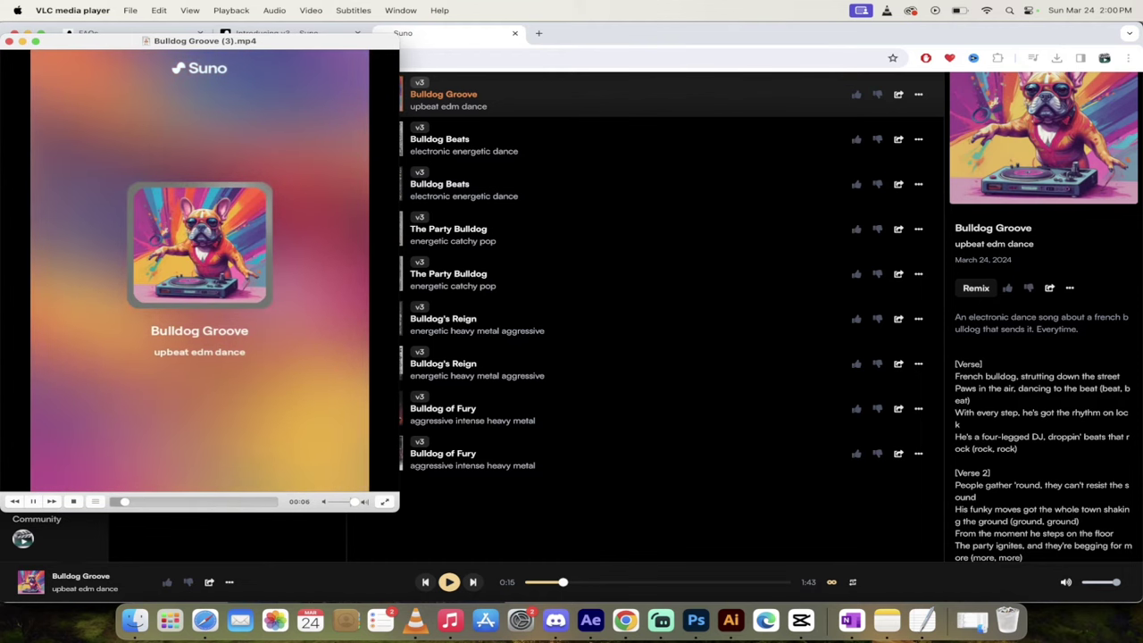
# Close the VLC window playing Bulldog Groove (3).mp4
pyautogui.click(9, 41)
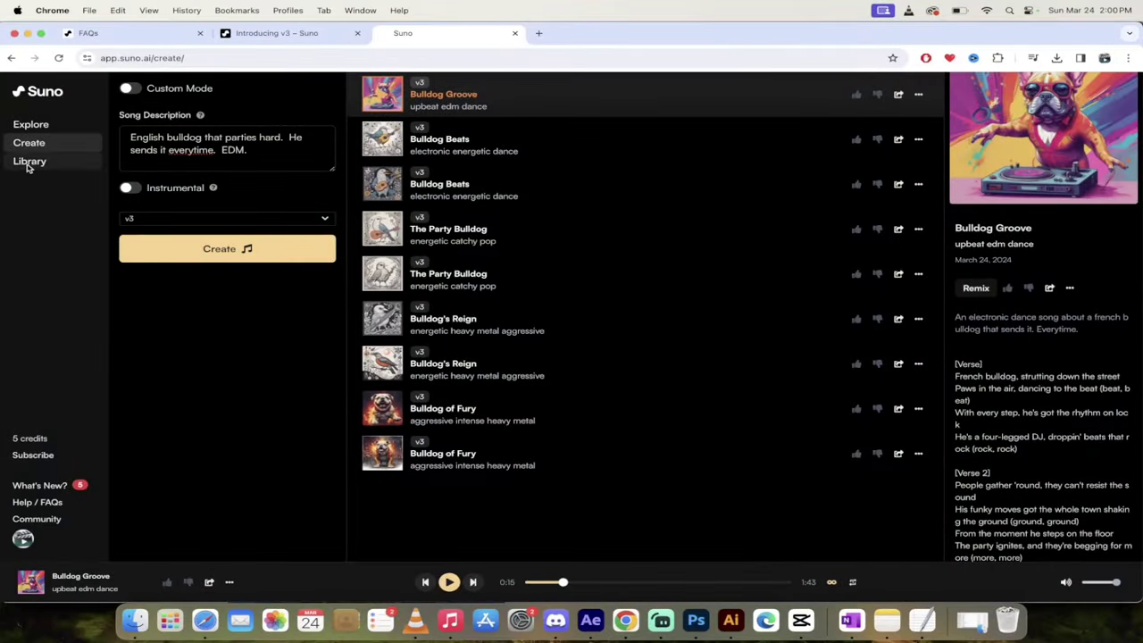
# Open the Library and scroll through the clips from Bulldog of Fury down to Bulldog Groove
pyautogui.click(29, 162)
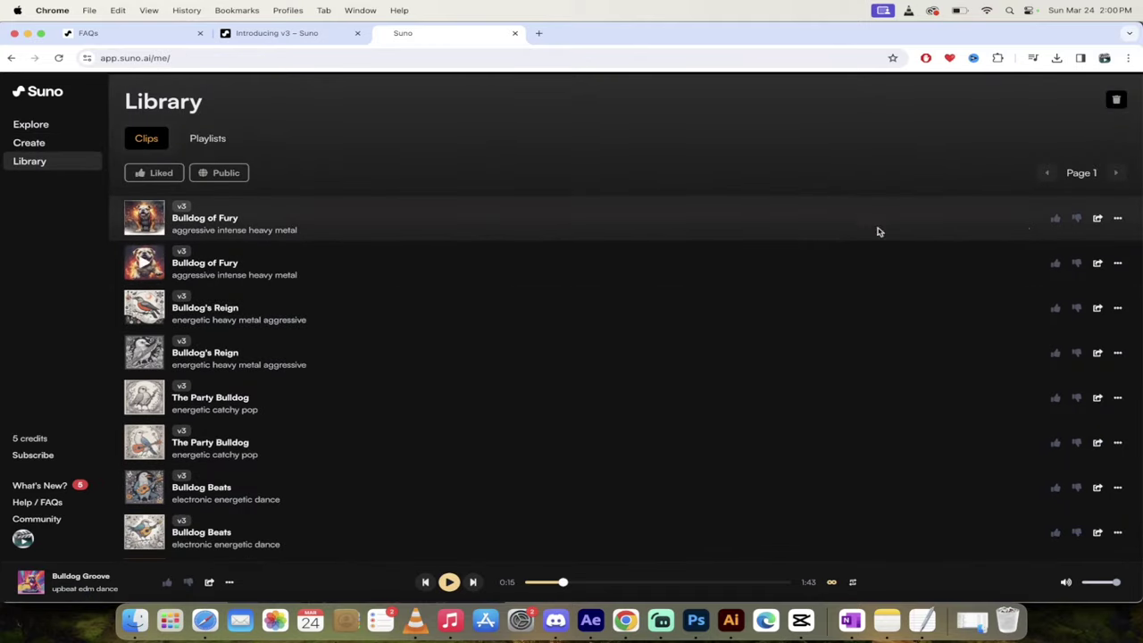
pyautogui.scroll(-1, 327, 280)
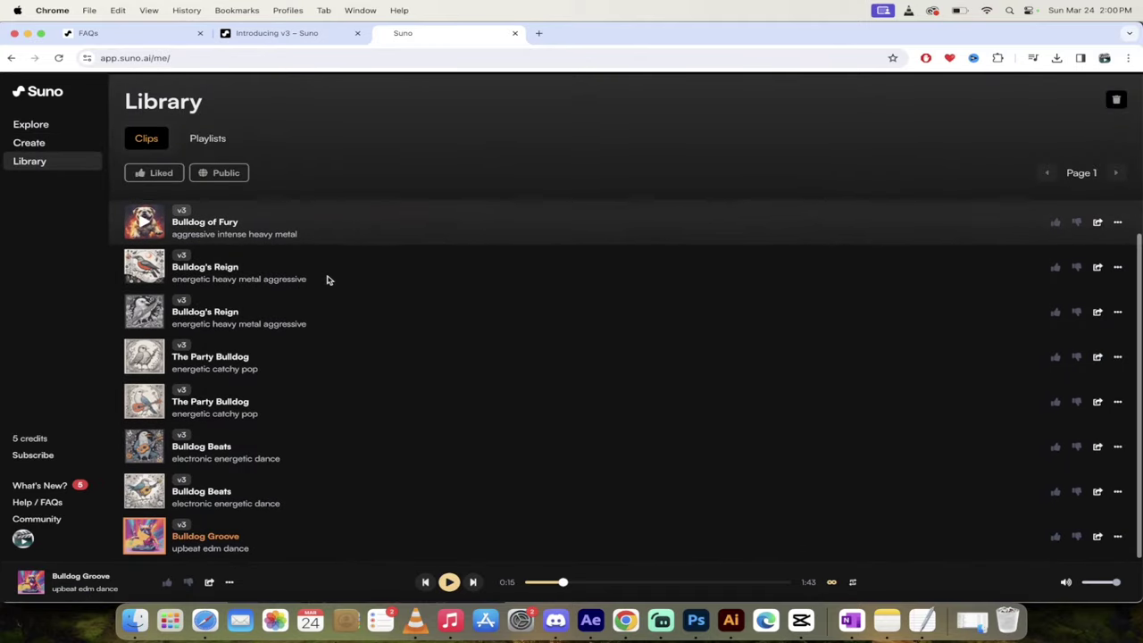
pyautogui.scroll(1, 327, 280)
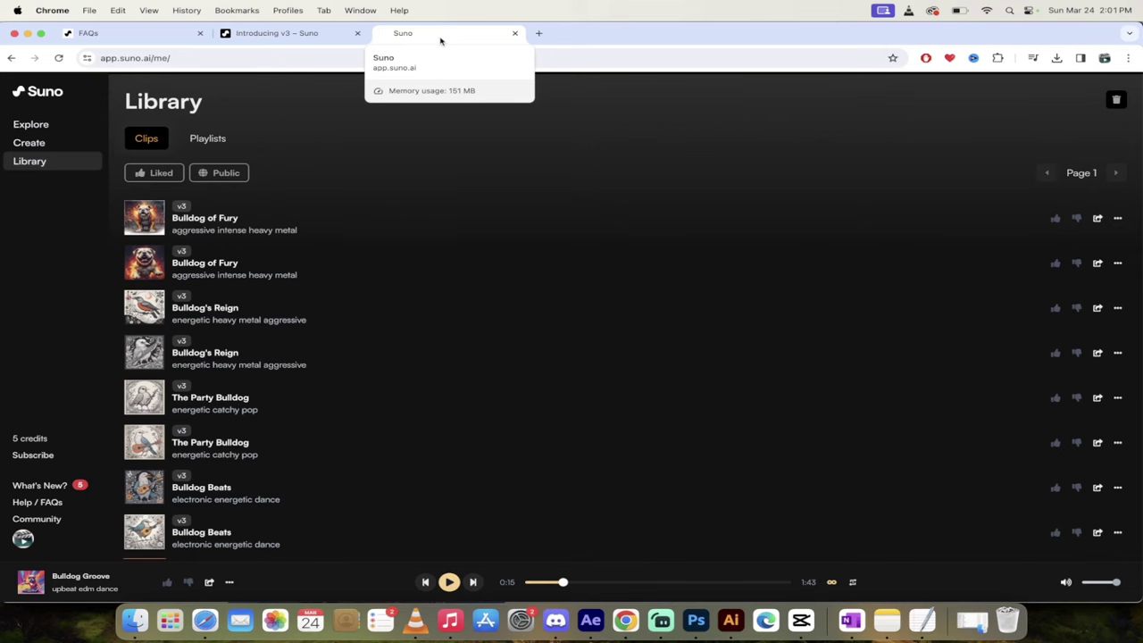
# Switch to the Suno FAQs tab and glance over the top of the page
pyautogui.hotkey('ctrl', 'Tab')
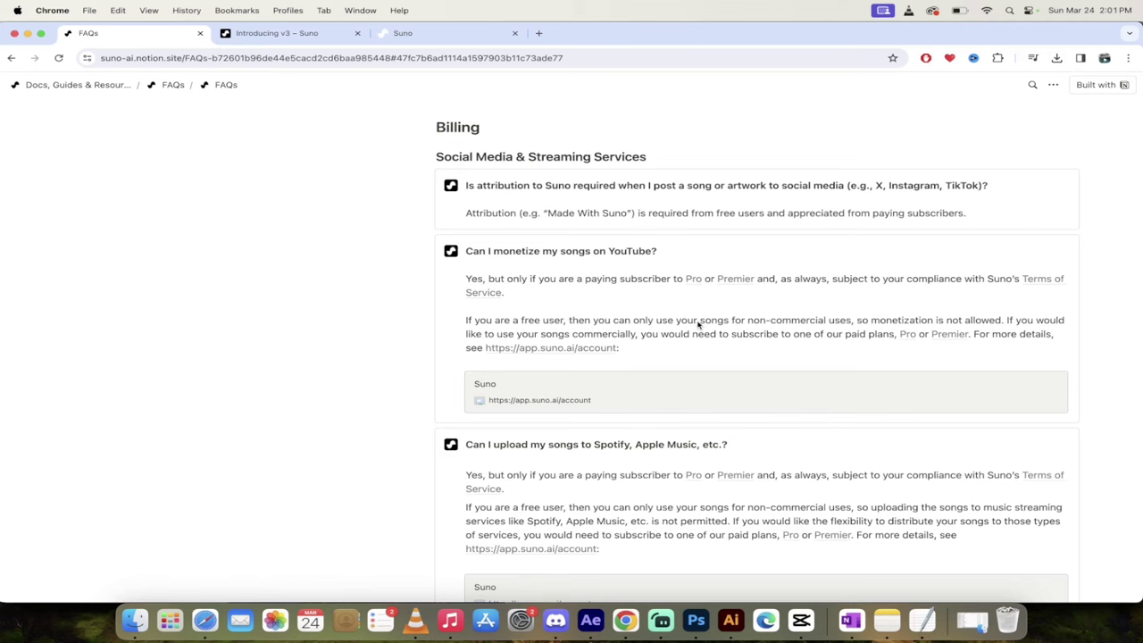
pyautogui.scroll(-2, 700, 324)
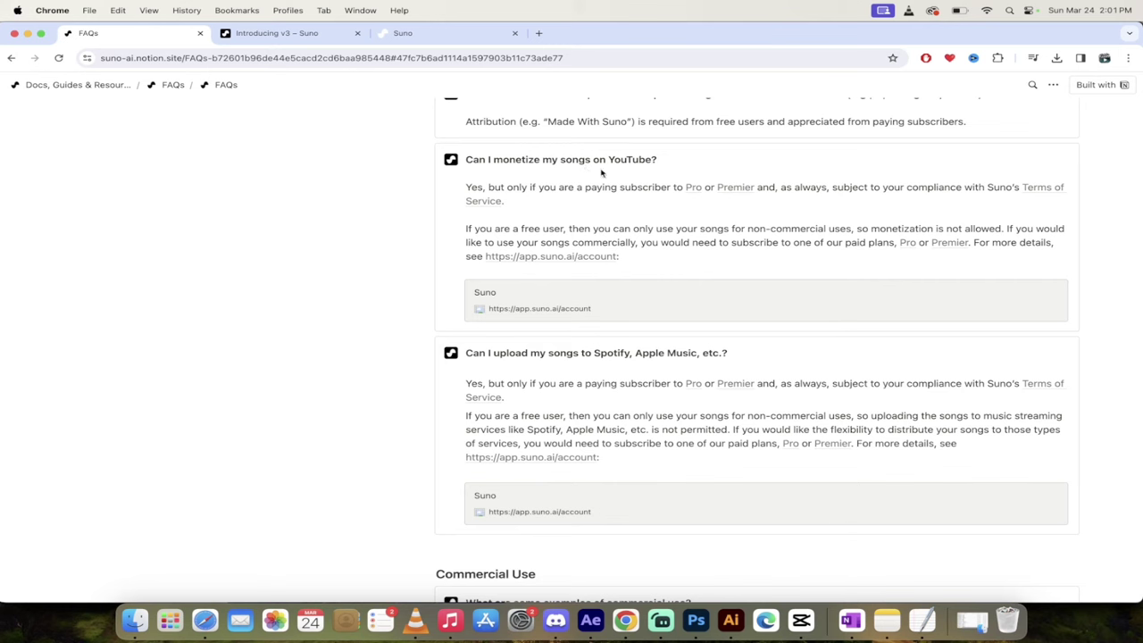
pyautogui.scroll(1, 556, 174)
pyautogui.rightClick(558, 173)
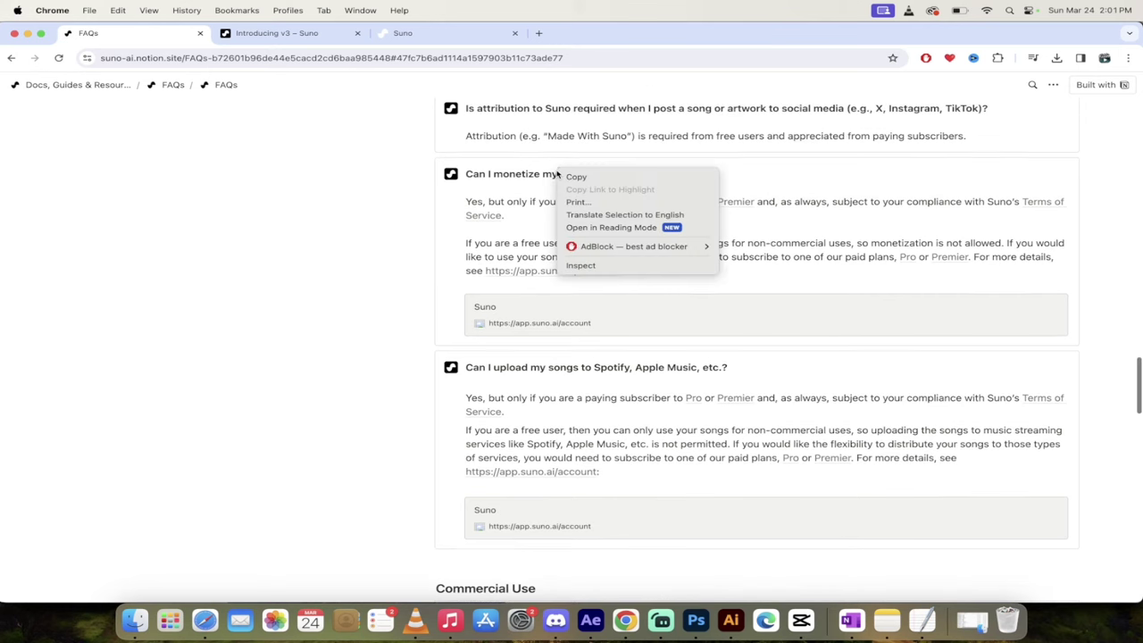
pyautogui.press('Escape')
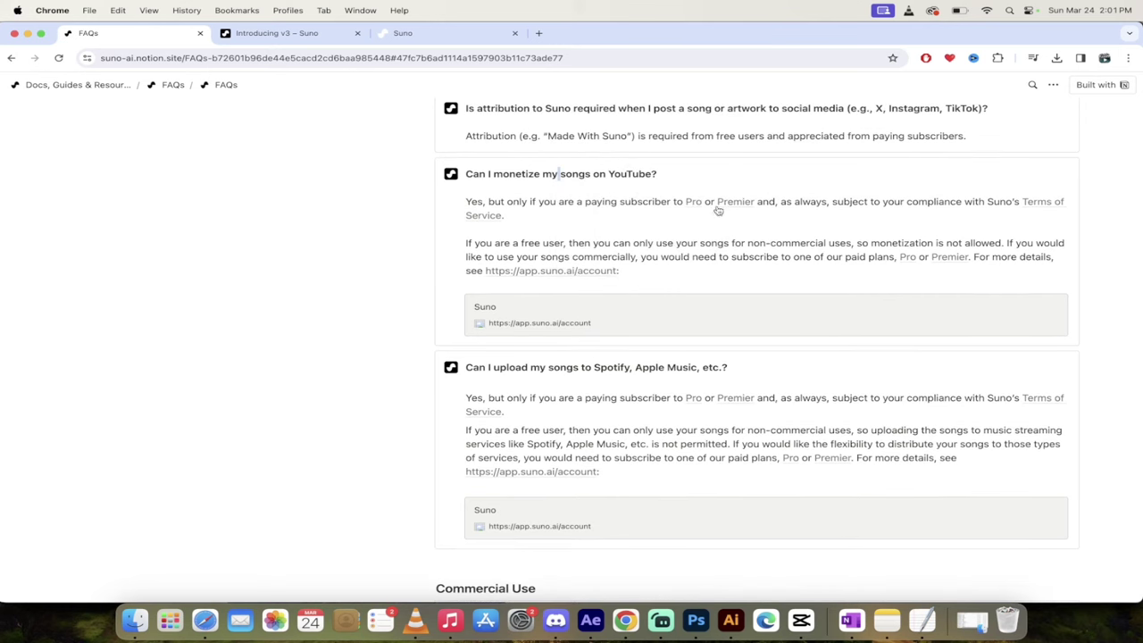
# Scroll through the YouTube monetization, streaming upload and Commercial Use answers
pyautogui.scroll(-1, 763, 267)
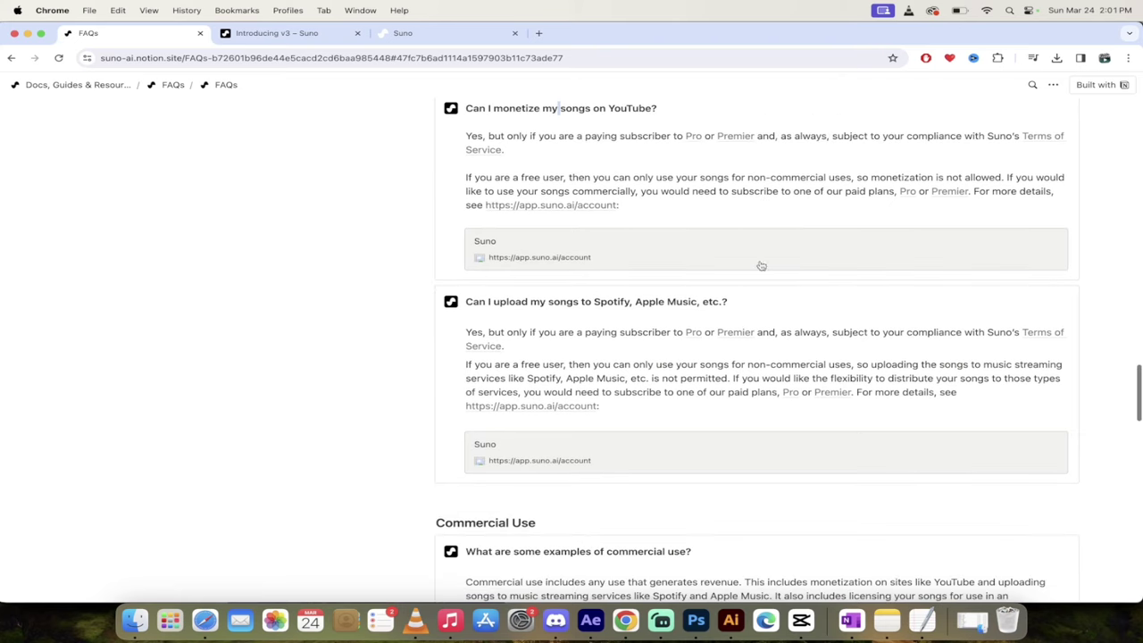
pyautogui.scroll(-1, 705, 137)
pyautogui.scroll(-2, 703, 282)
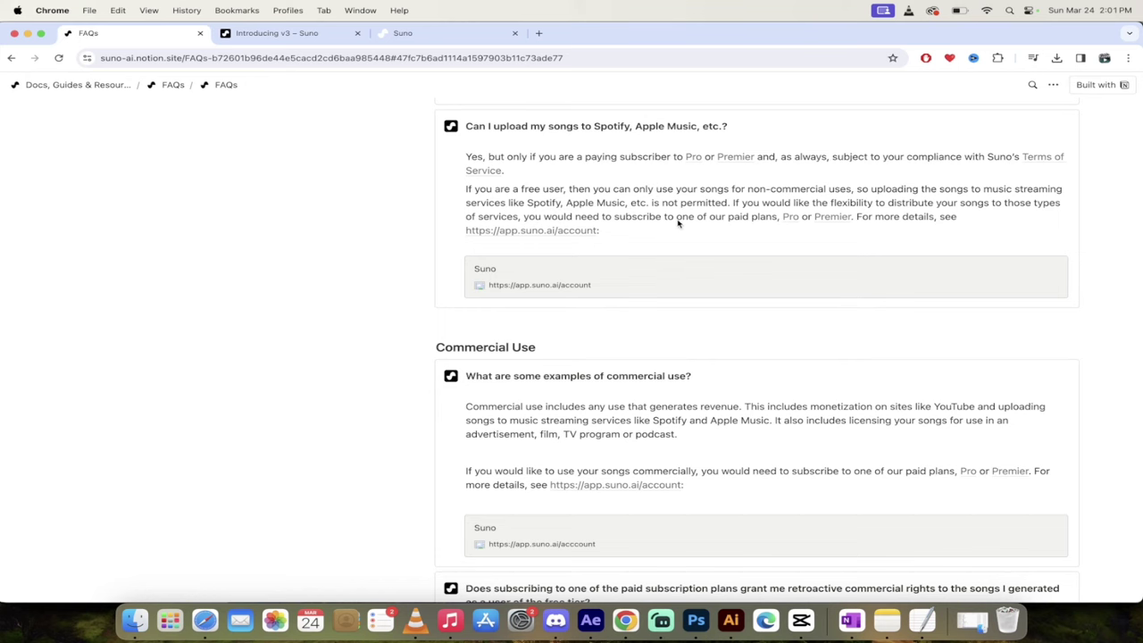
pyautogui.scroll(-4, 650, 200)
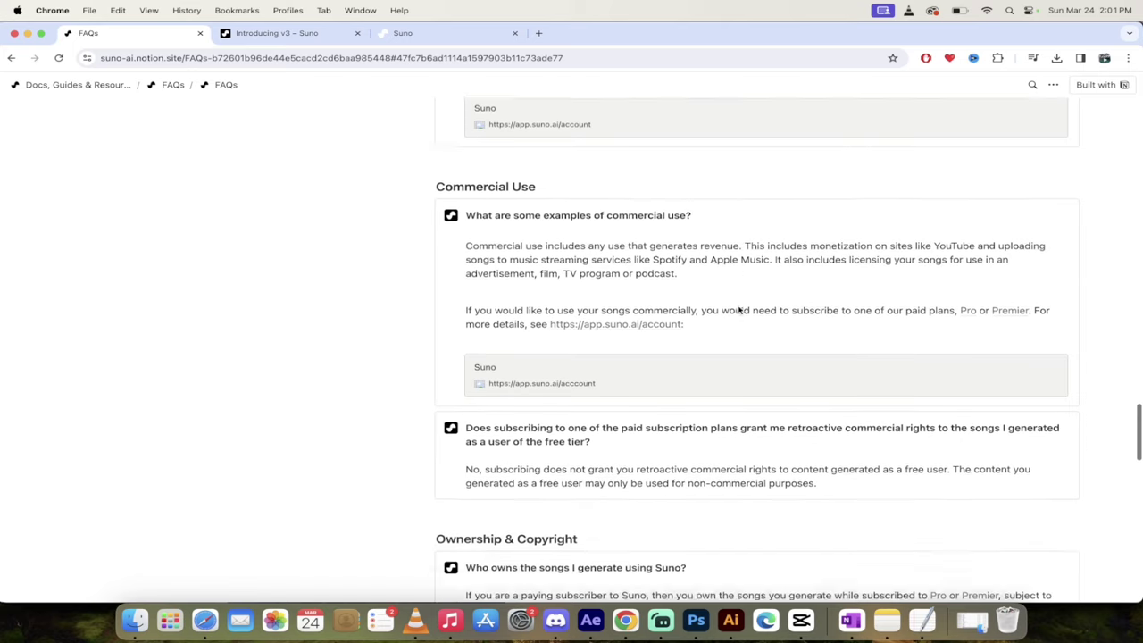
pyautogui.scroll(-3, 739, 310)
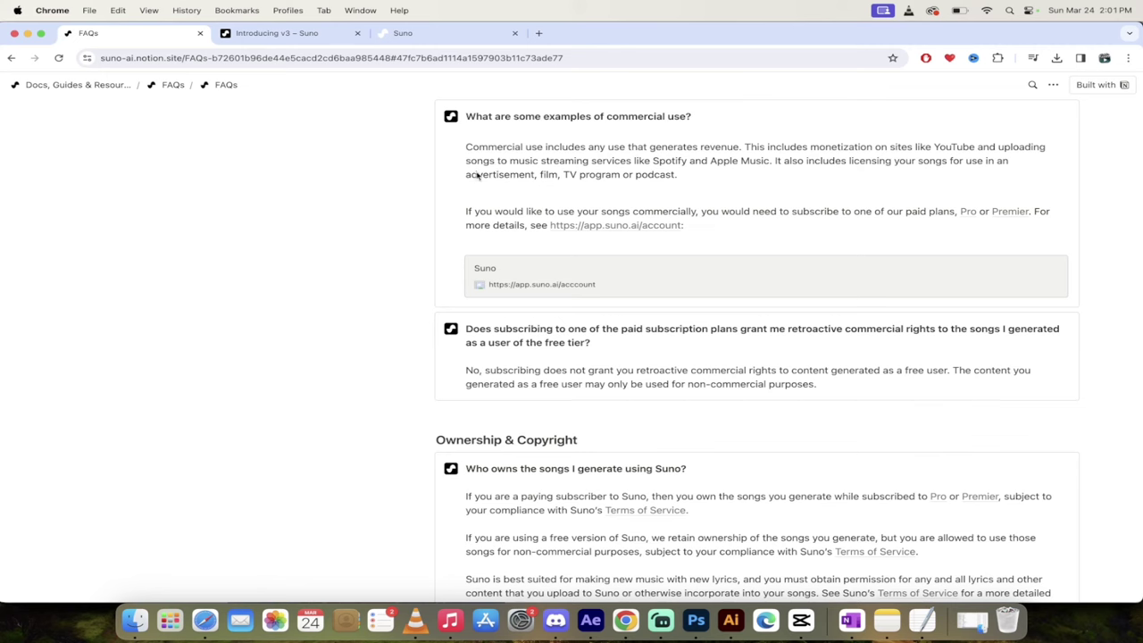
pyautogui.scroll(-2, 482, 174)
pyautogui.scroll(2, 626, 159)
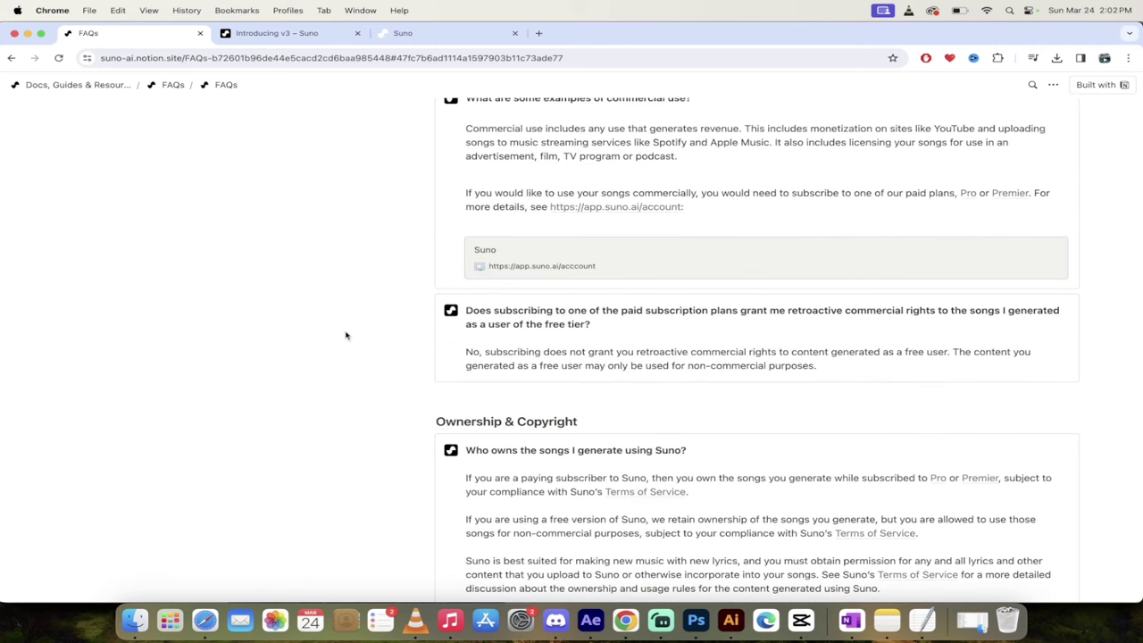
# Scroll through the FAQ's artwork ownership and copyright answers to the Miscellaneous section on uploading lyrics
pyautogui.scroll(-3, 346, 335)
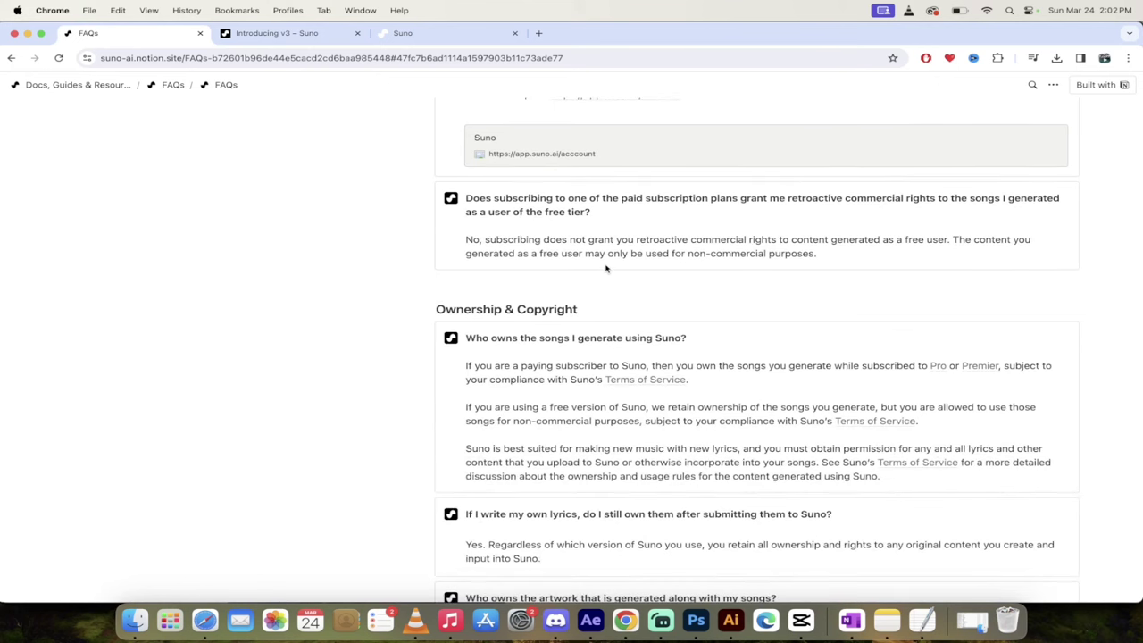
pyautogui.scroll(-4, 607, 268)
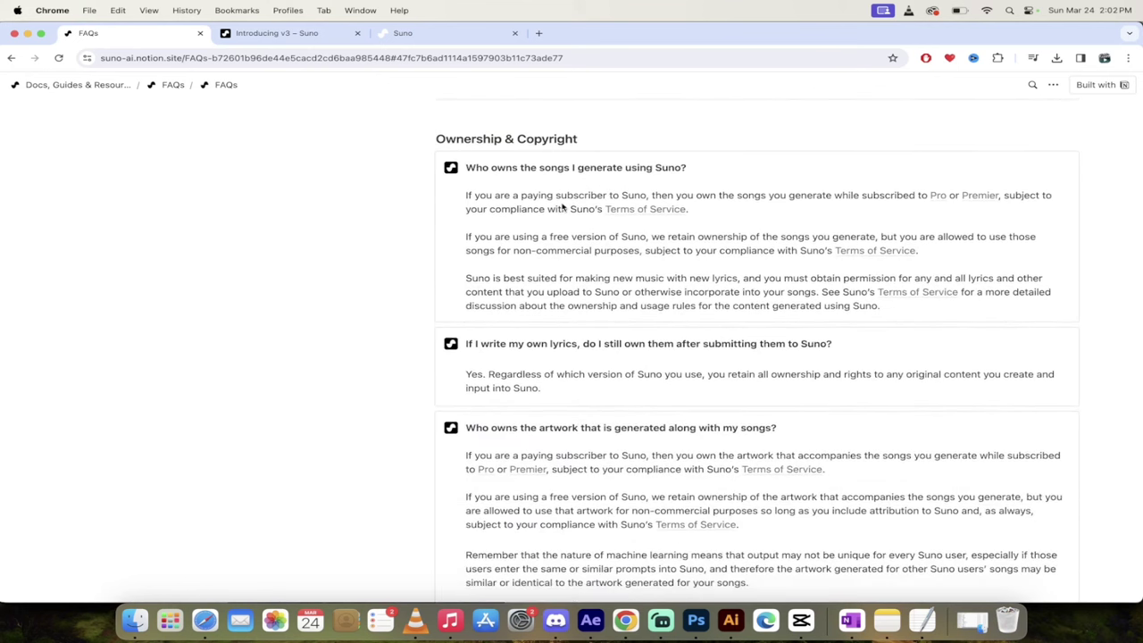
pyautogui.scroll(-1, 578, 237)
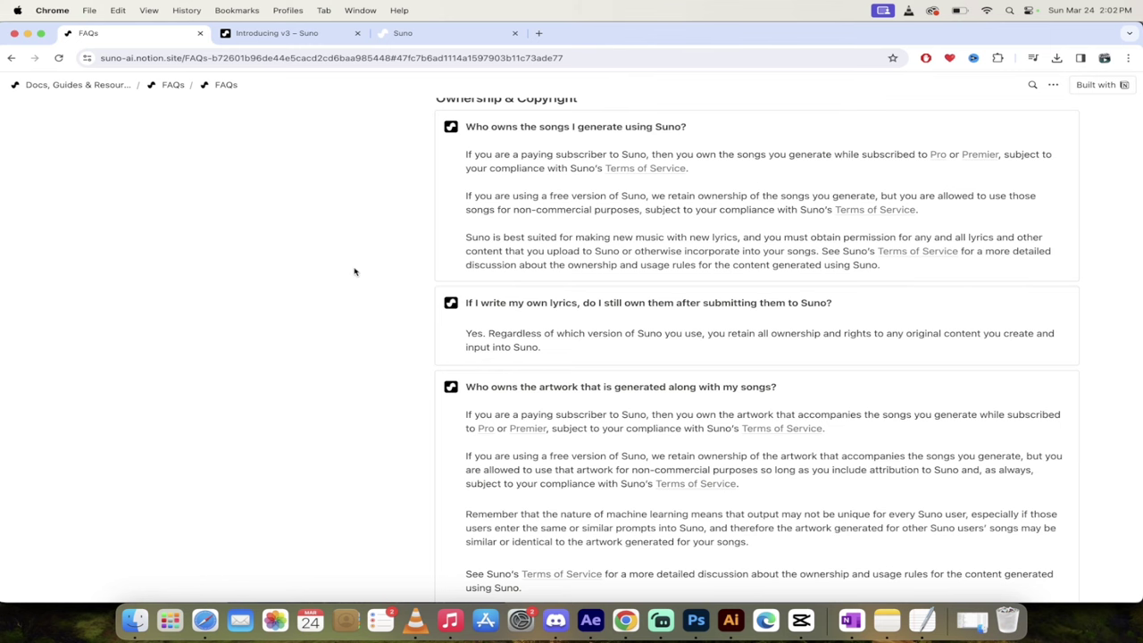
pyautogui.scroll(-2, 355, 271)
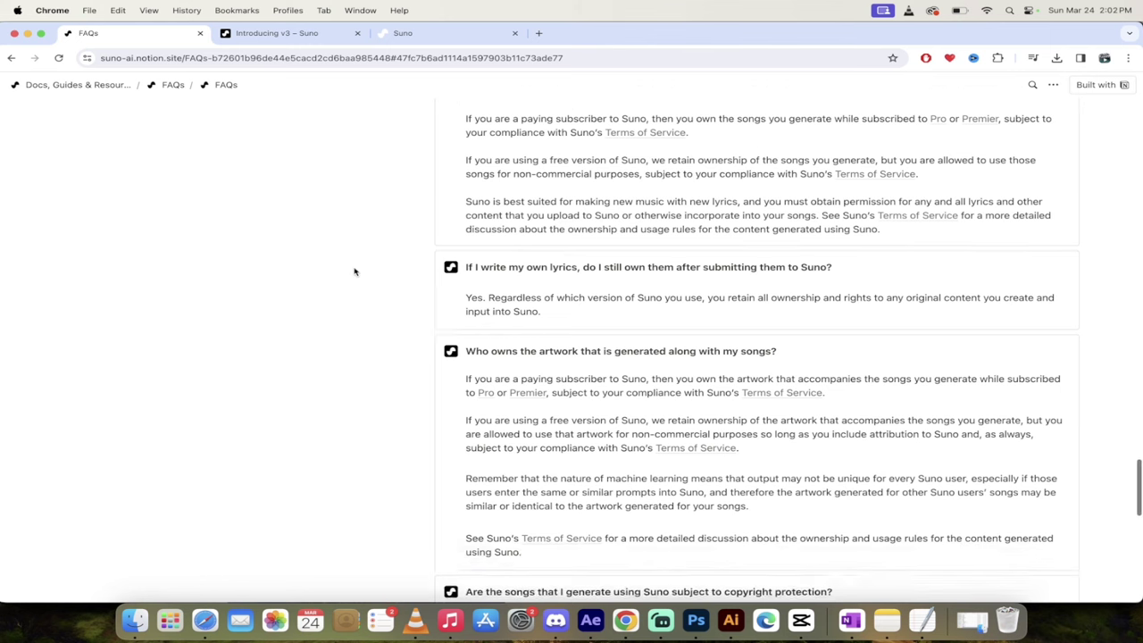
pyautogui.scroll(1, 354, 271)
pyautogui.scroll(-3, 355, 271)
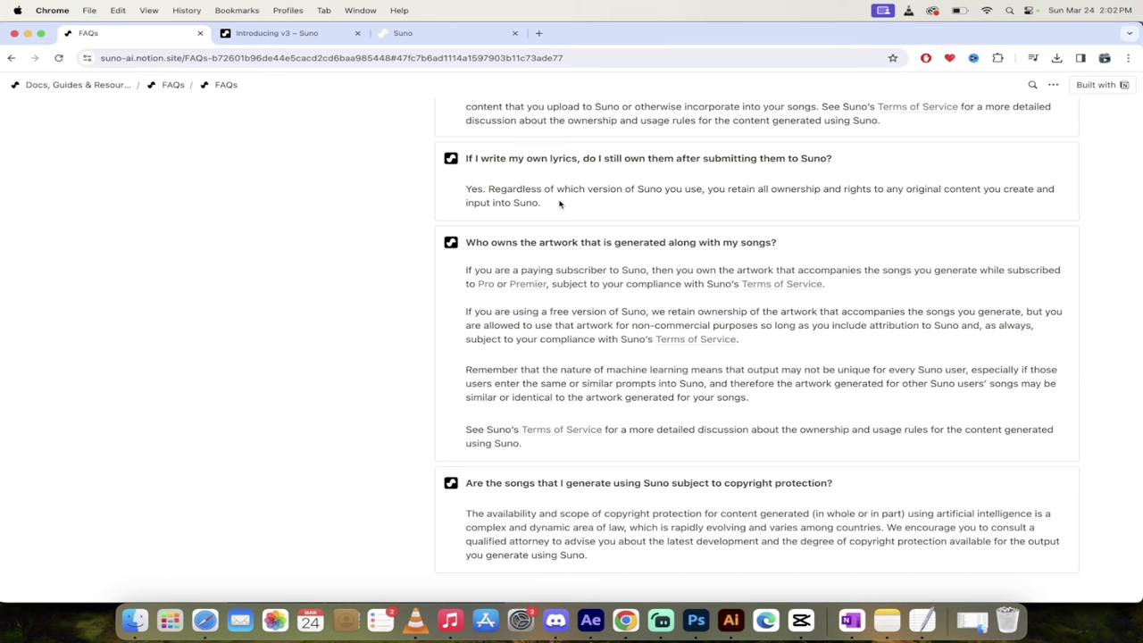
pyautogui.scroll(-2, 560, 205)
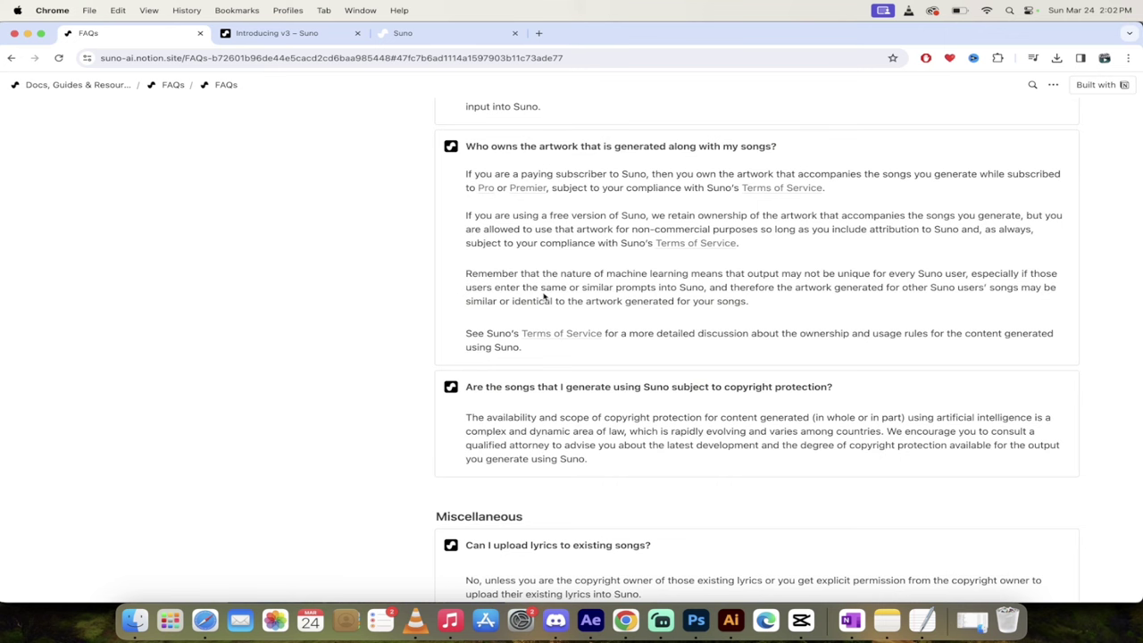
# Switch back to the Suno Library listing the Bulldog of Fury, Bulldog's Reign, Party Bulldog and Bulldog Beats clips
pyautogui.click(447, 36)
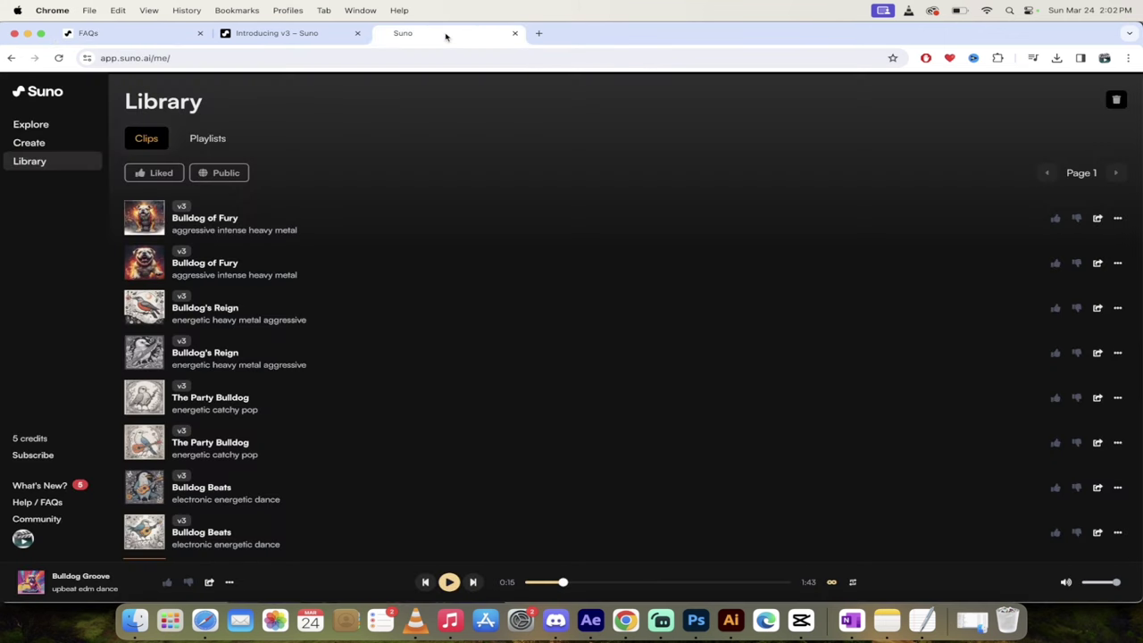